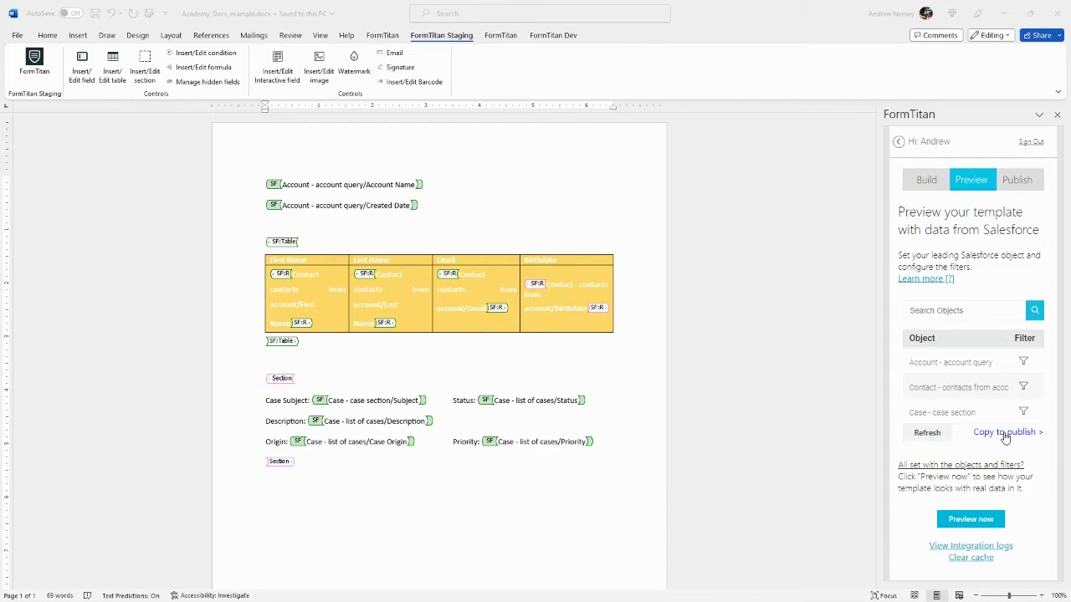
# Go to the template's publishing settings and review the filter condition of the Account - account query object without changing it
pyautogui.click(1020, 185)
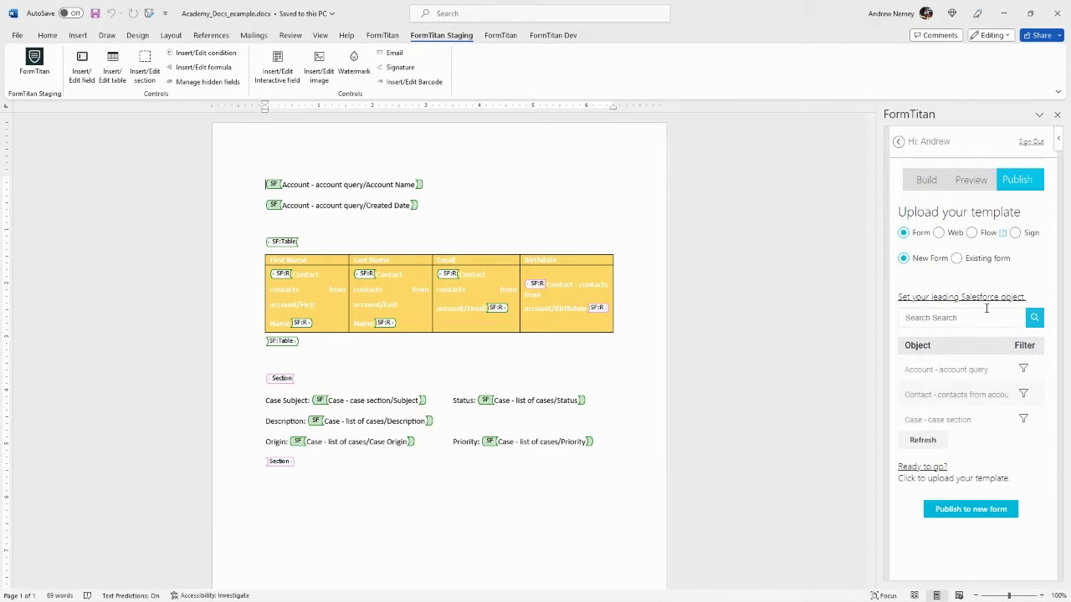
pyautogui.click(1023, 371)
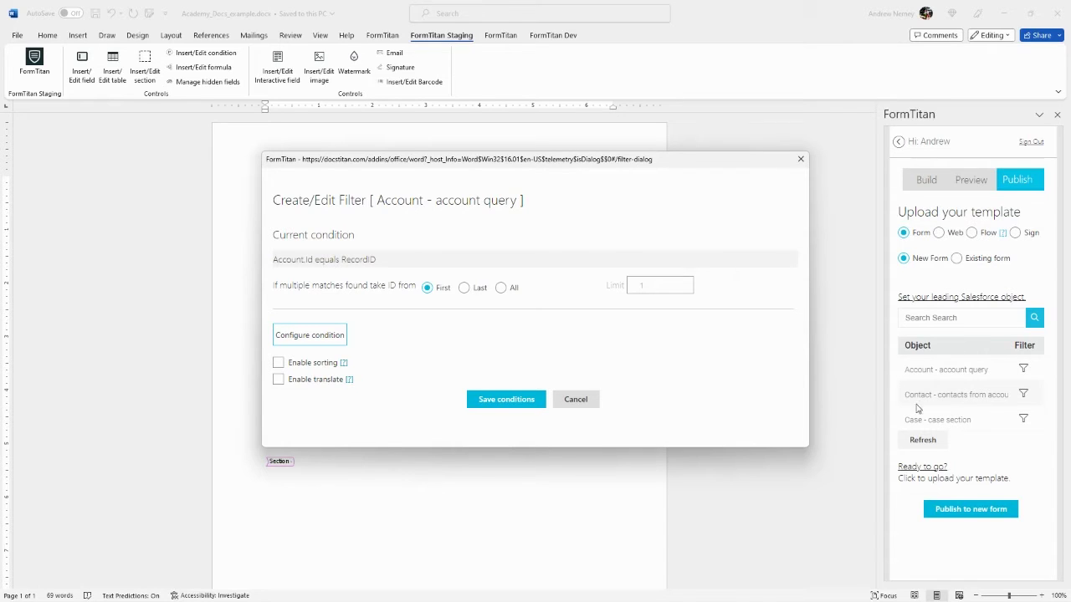
pyautogui.click(316, 336)
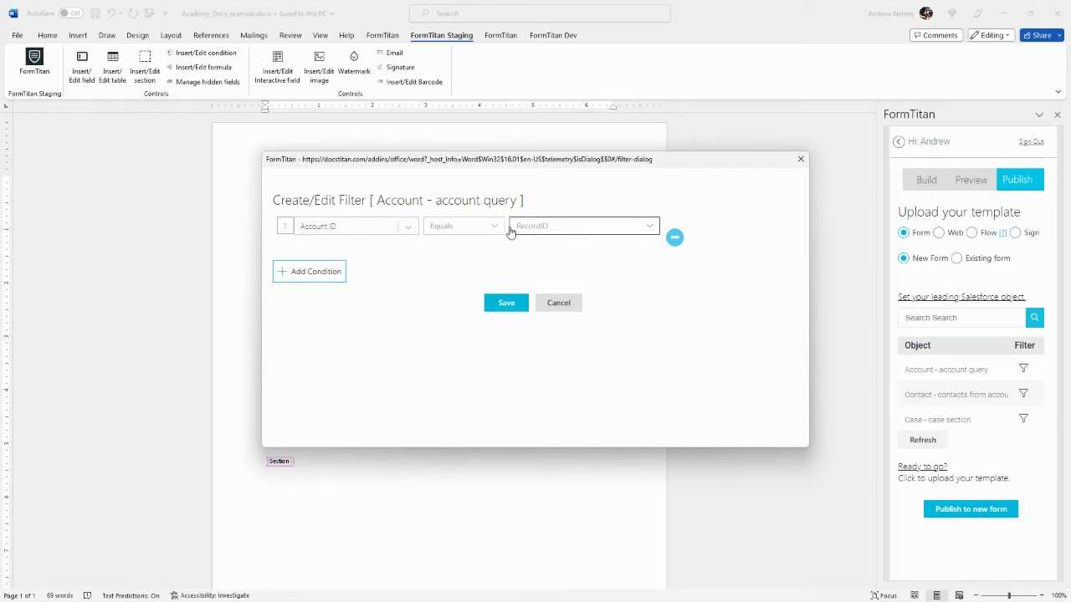
pyautogui.click(567, 304)
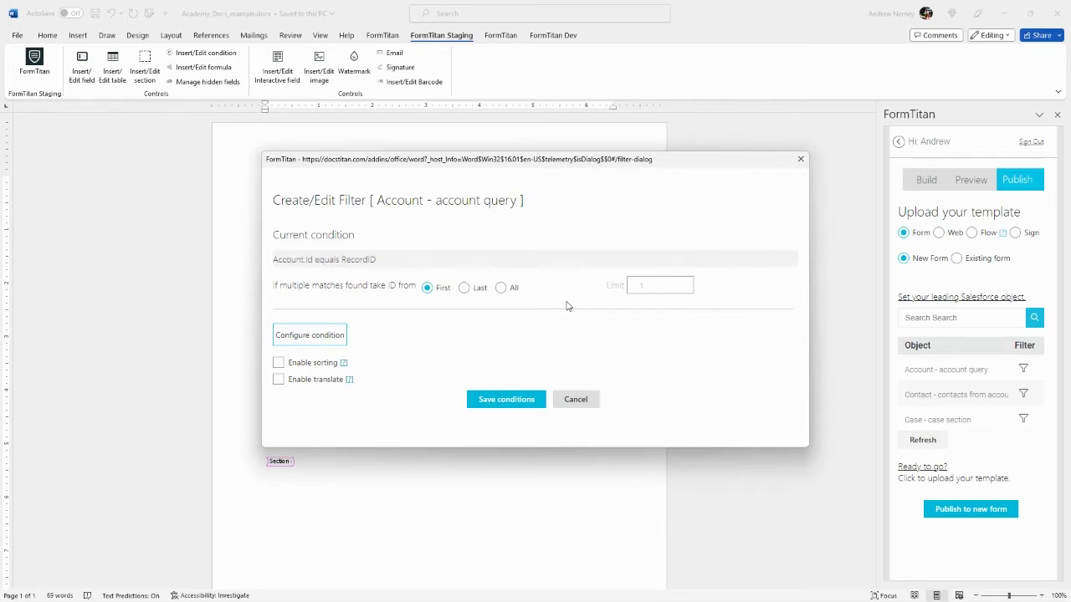
pyautogui.click(577, 399)
# Review the filter and its detailed condition for the Contact - contacts from account object, leaving them unsaved
pyautogui.click(1023, 394)
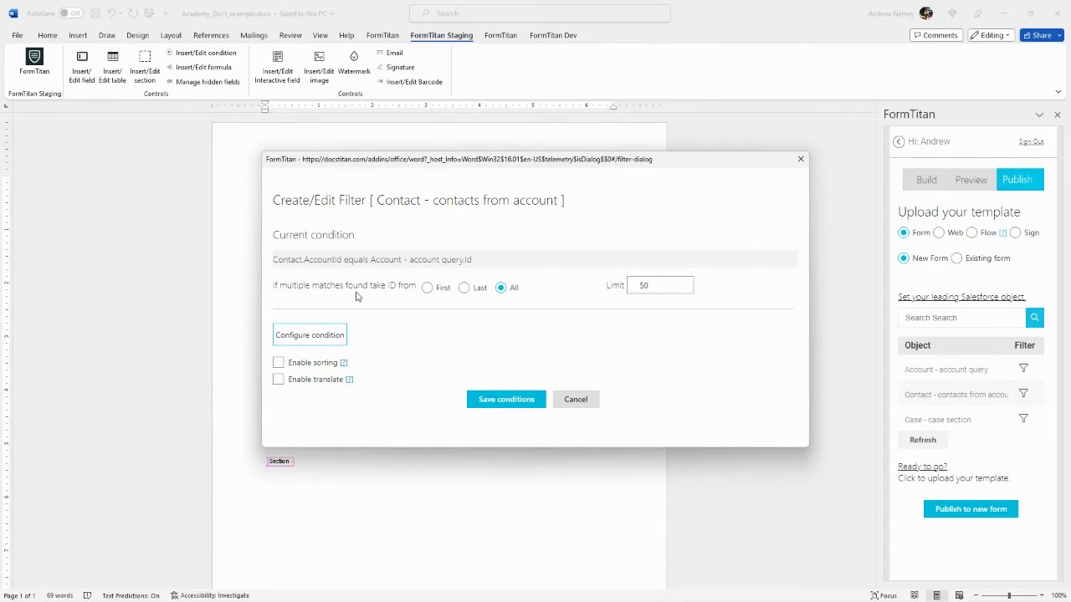
pyautogui.click(574, 400)
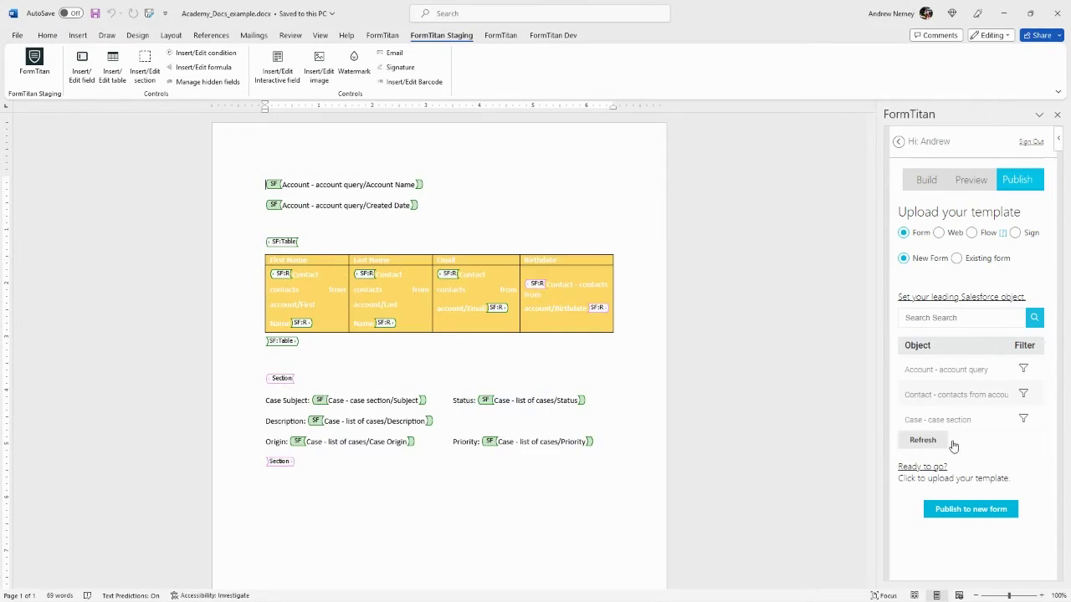
pyautogui.click(1023, 394)
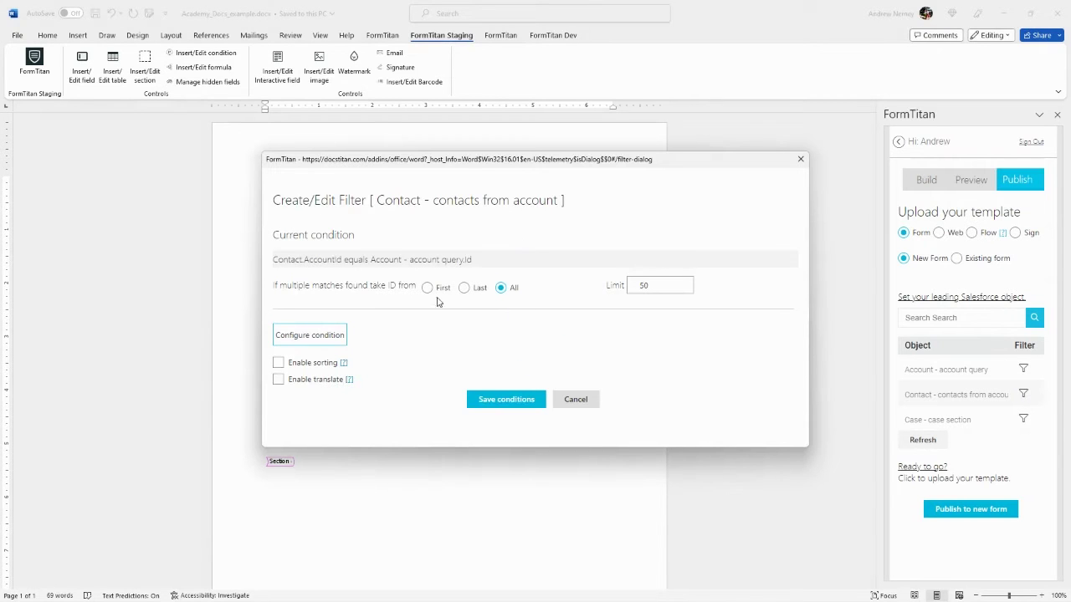
pyautogui.click(323, 337)
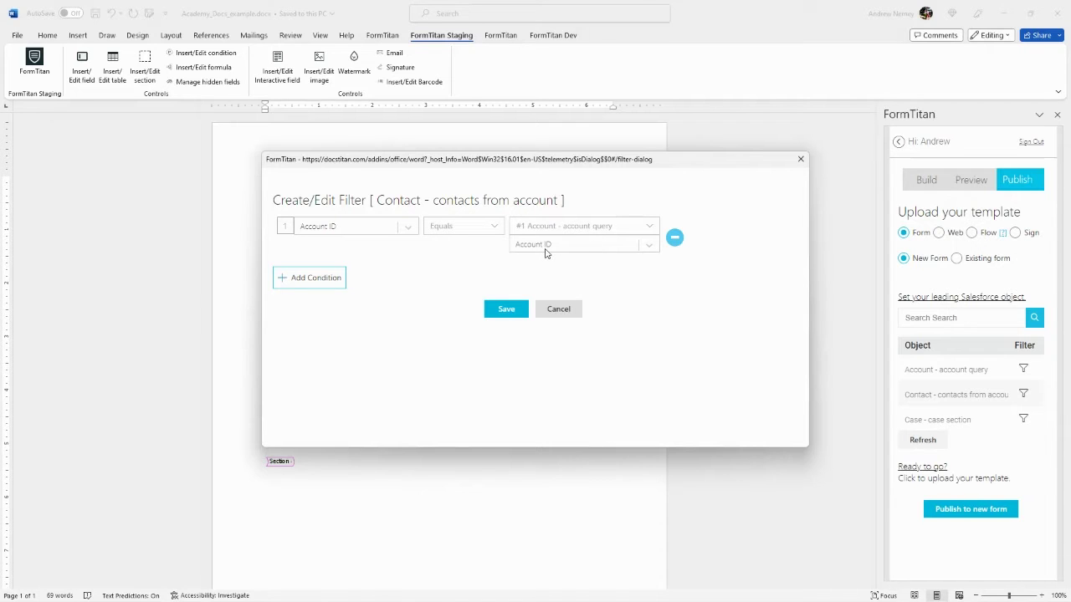
pyautogui.click(563, 315)
pyautogui.click(584, 399)
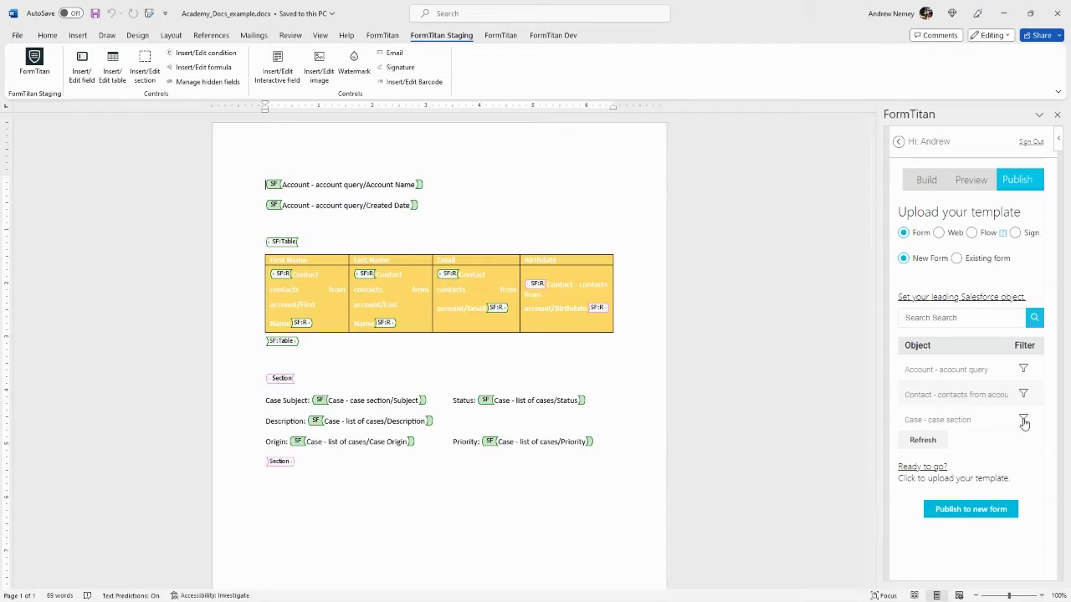
# Review the filter and its detailed condition for the Case - case section object, leaving them unsaved
pyautogui.click(1024, 421)
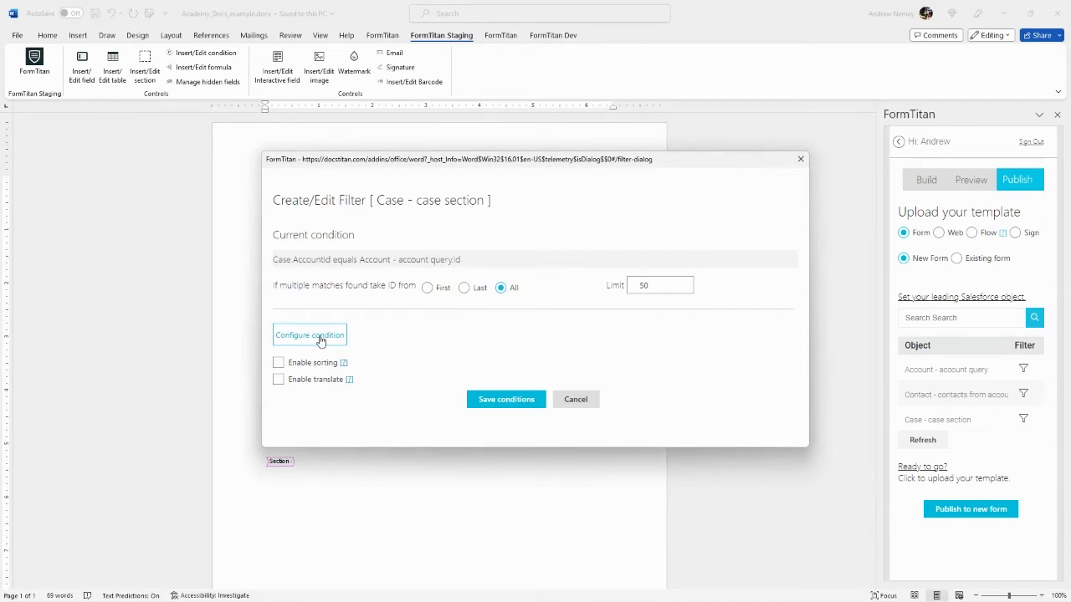
pyautogui.click(320, 339)
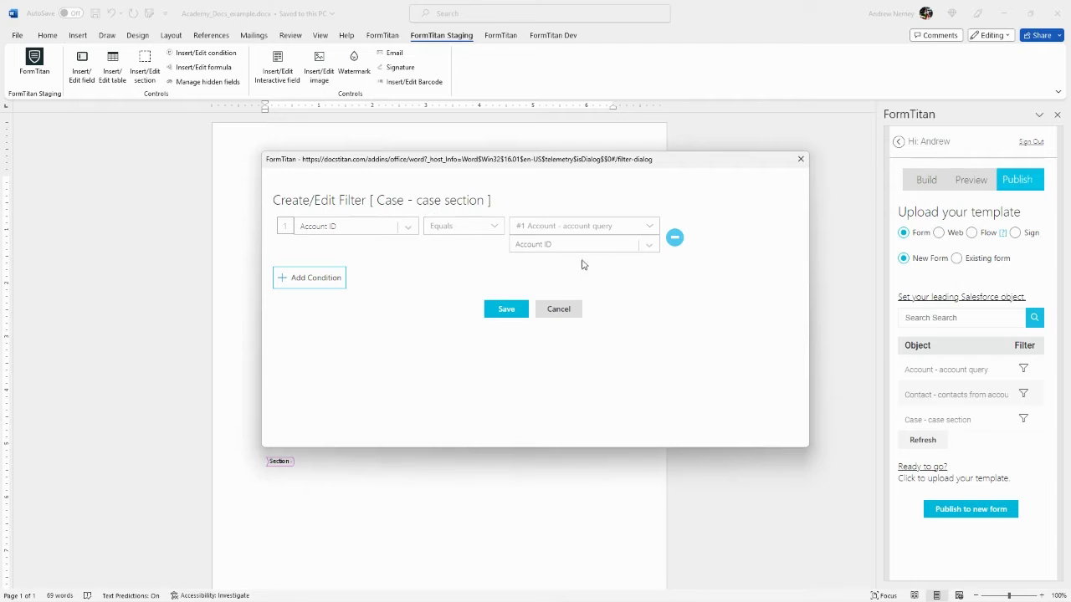
pyautogui.click(566, 313)
pyautogui.click(577, 400)
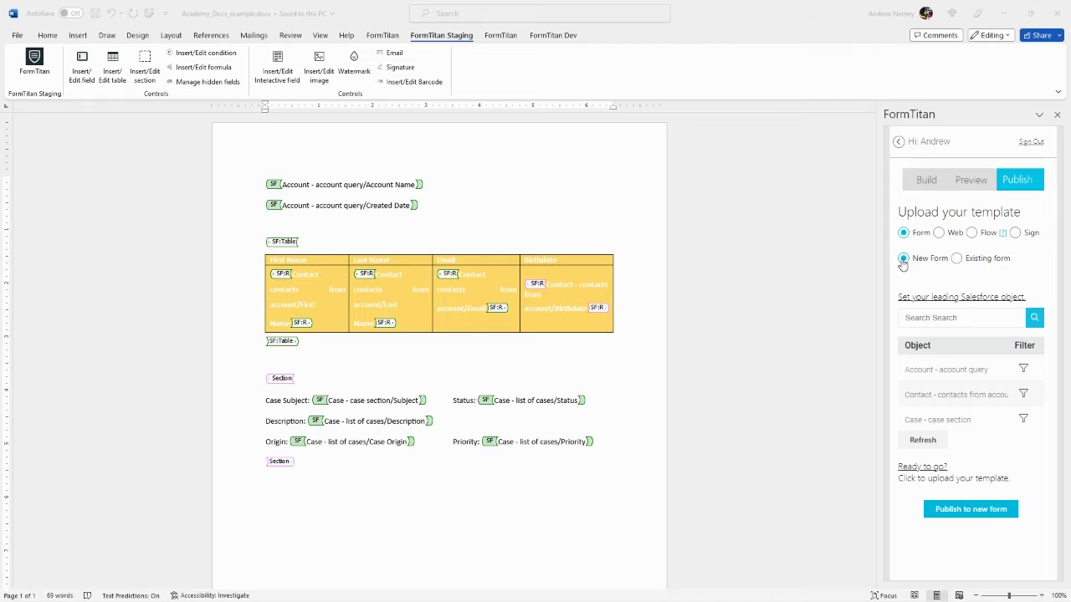
# Publish the template to a new form named "Academy Docs example"
pyautogui.click(959, 261)
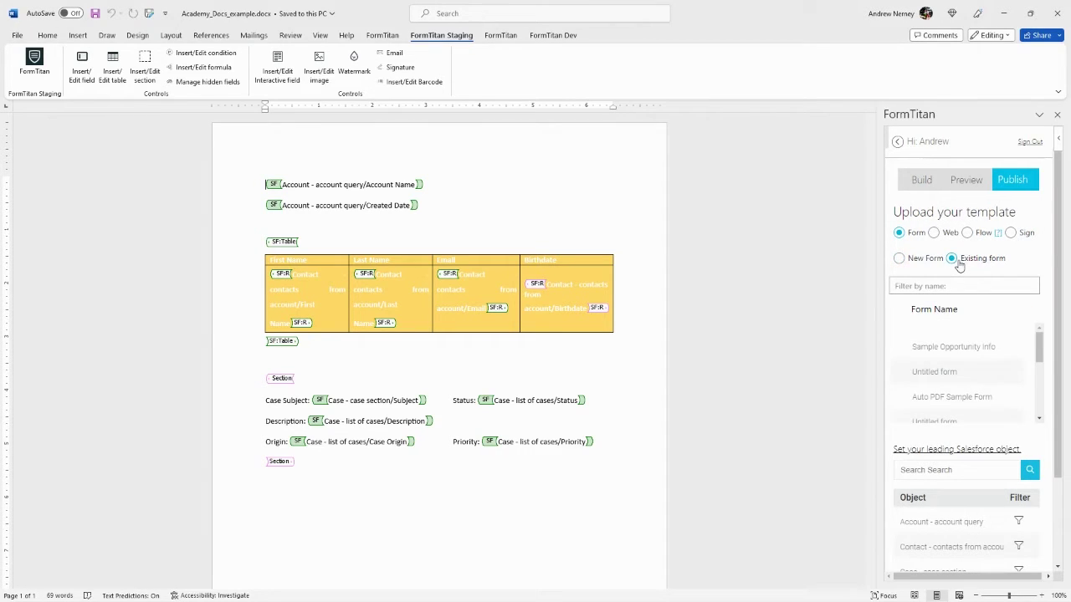
pyautogui.click(900, 259)
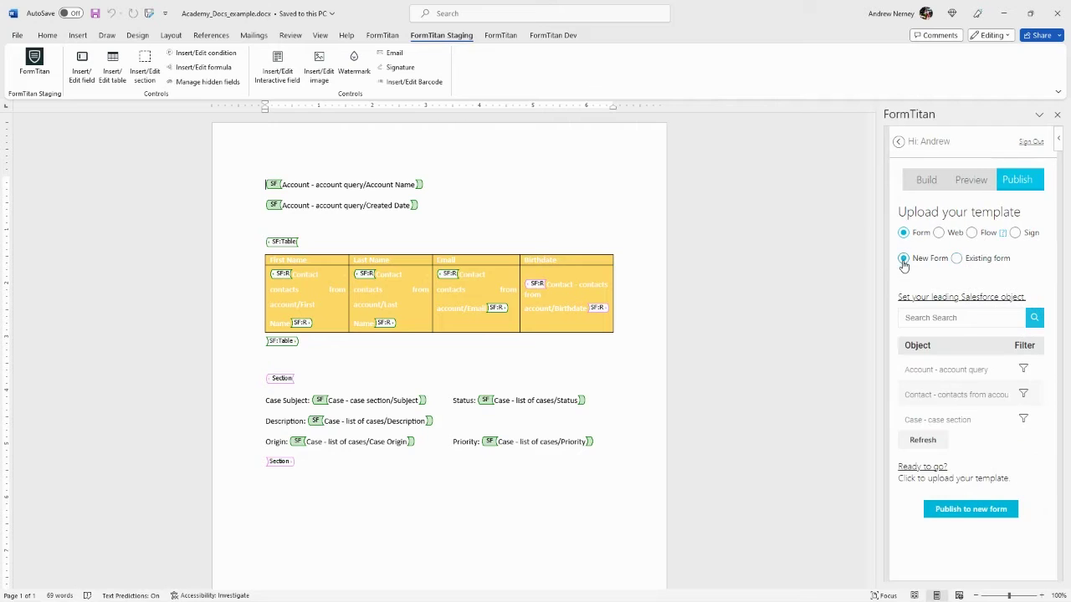
pyautogui.click(961, 510)
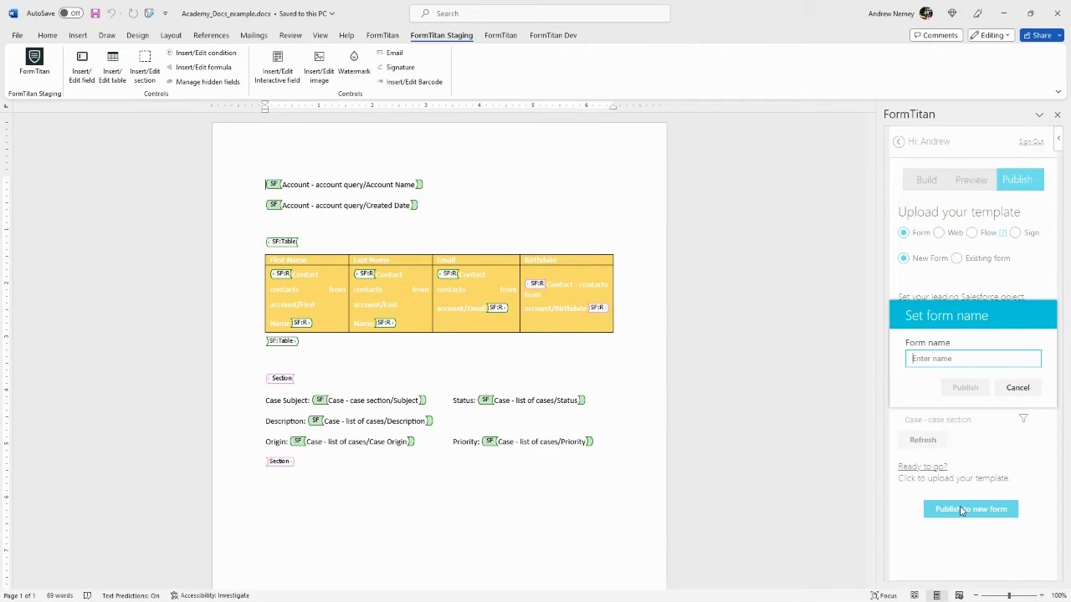
pyautogui.write('Academy Docs')
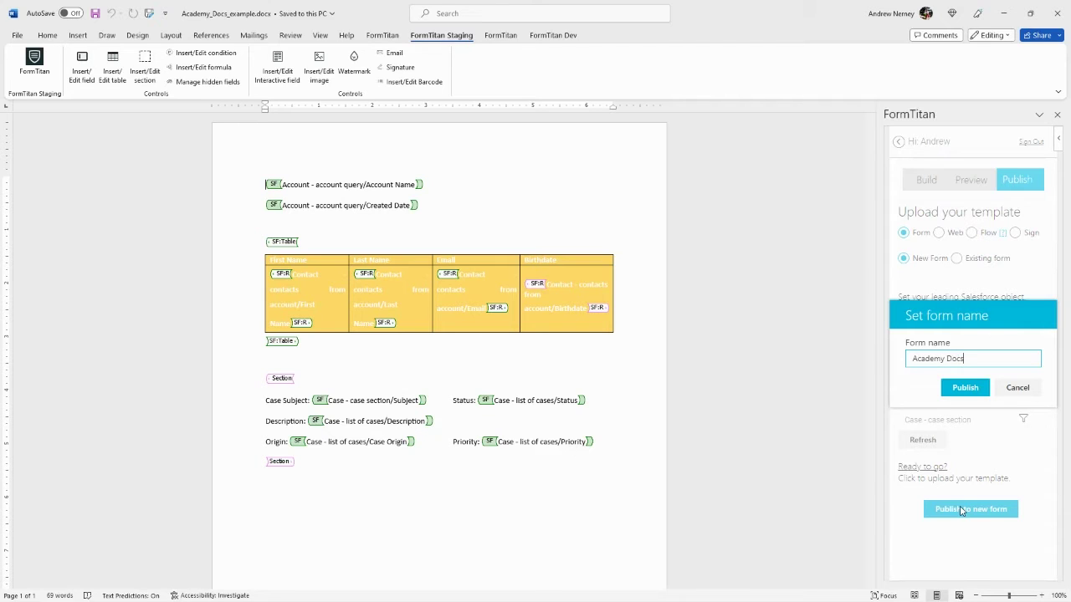
pyautogui.write(' example')
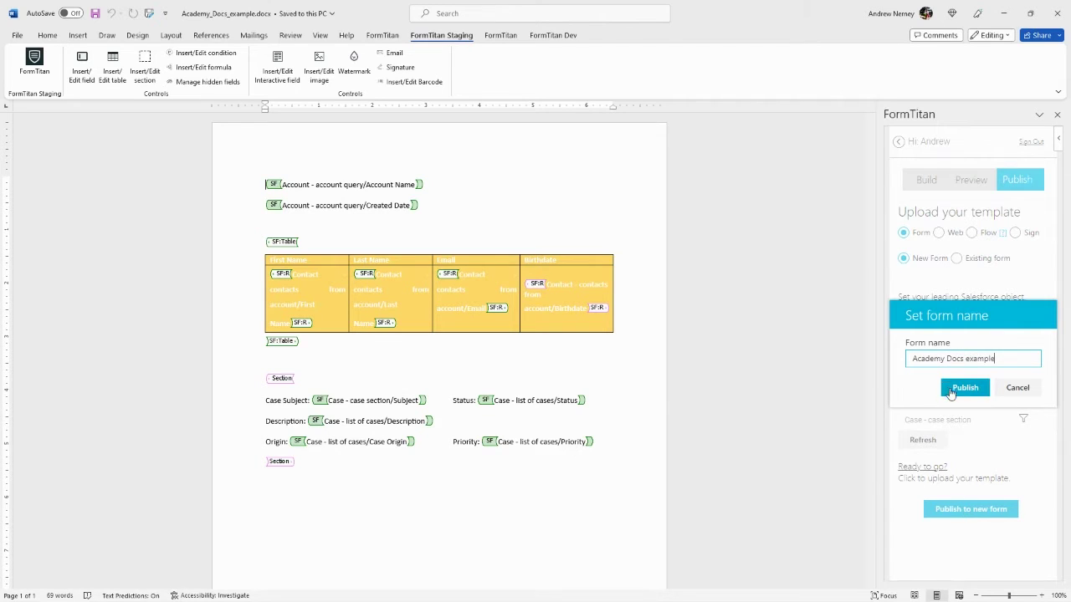
pyautogui.click(950, 389)
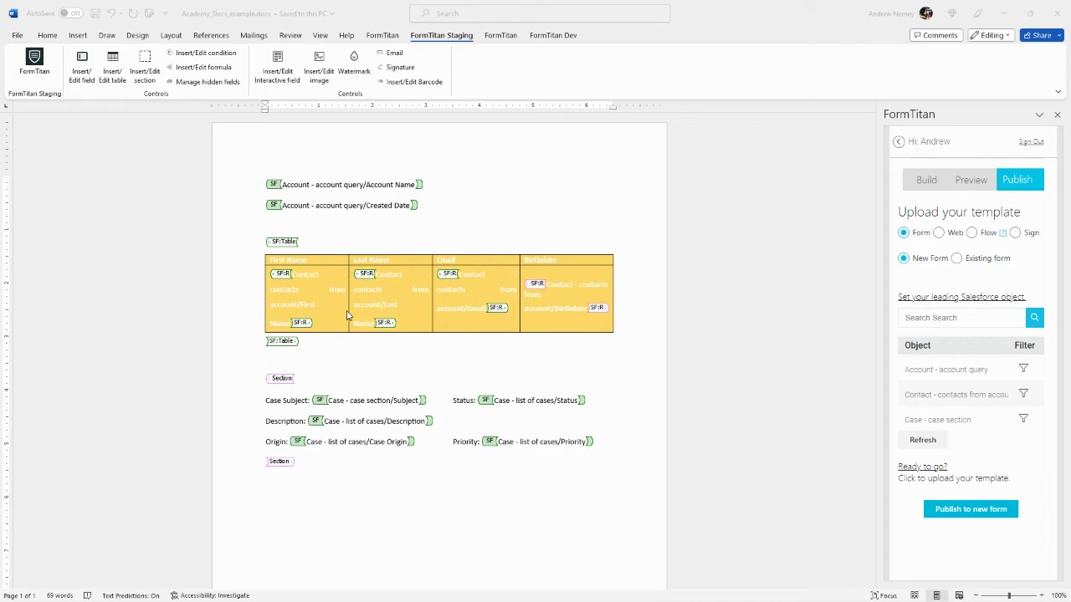
# Switch to the Titan dashboard in the browser and open the Academy Docs example project
pyautogui.click(1004, 14)
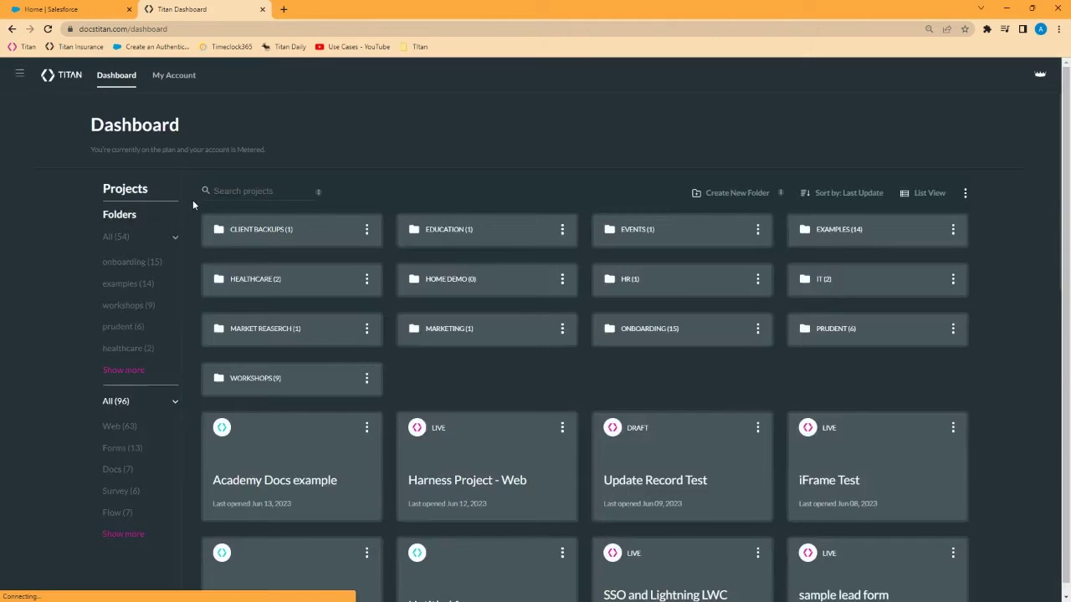
pyautogui.scroll(-3, 270, 394)
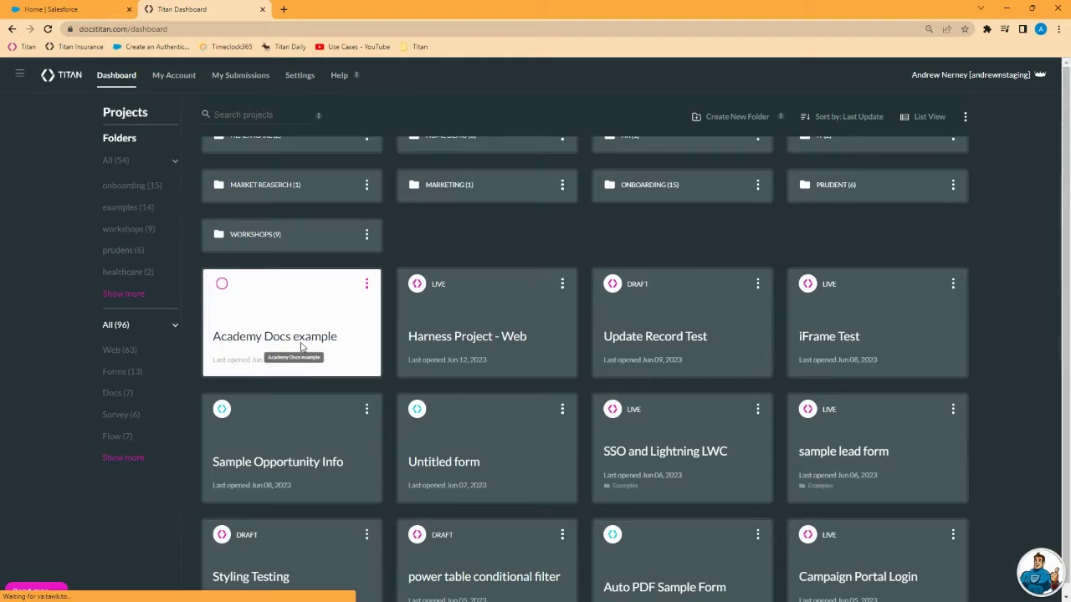
pyautogui.click(284, 340)
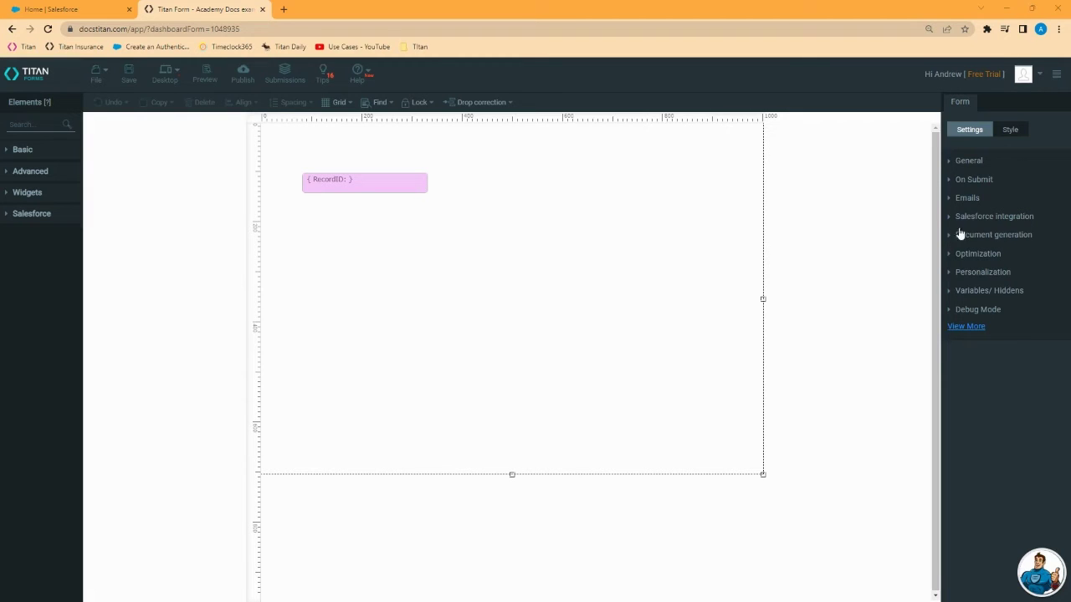
# Review the objects in the form's Get From Salesforce integration and close it without changes
pyautogui.click(951, 216)
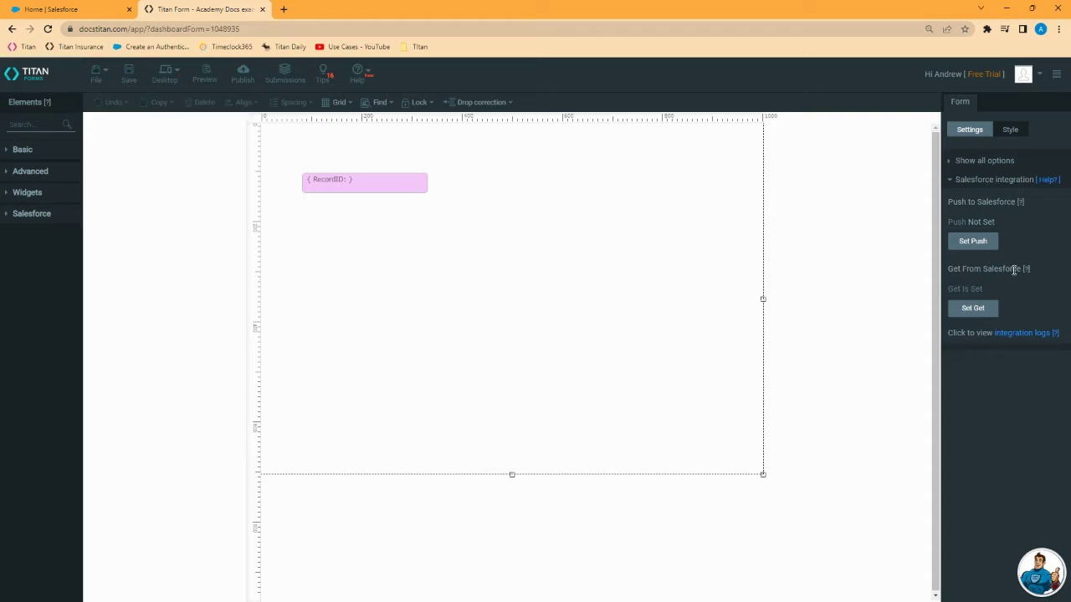
pyautogui.click(968, 309)
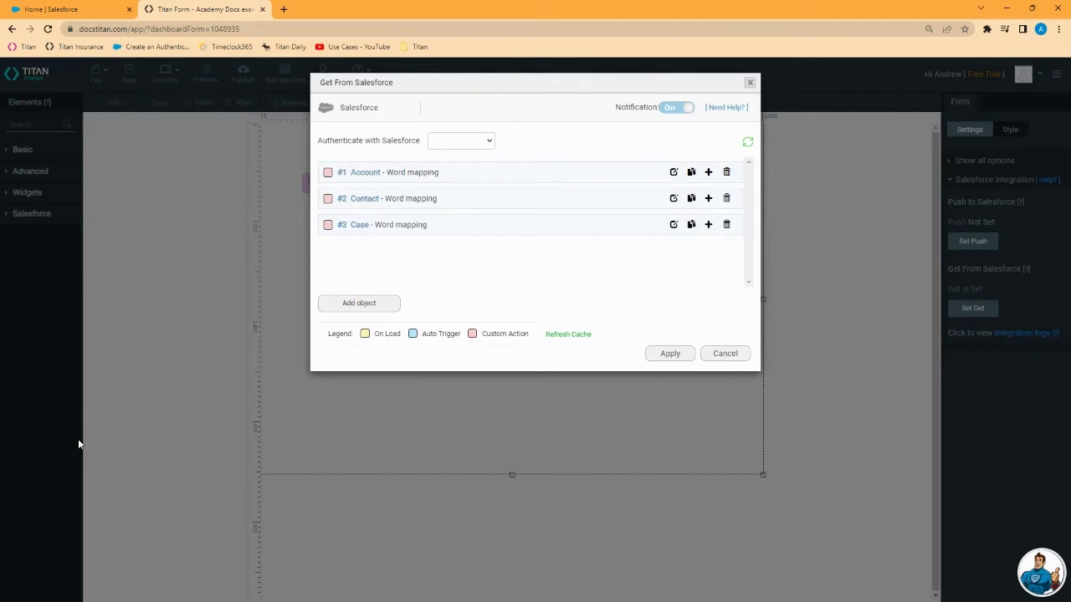
pyautogui.click(731, 355)
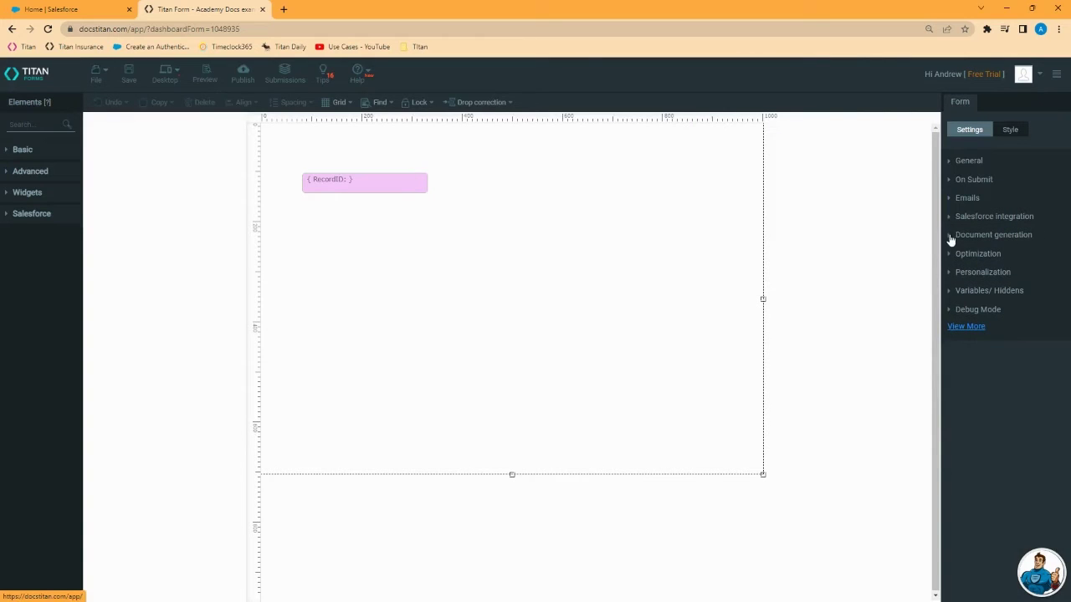
# Open the form's Word mapping configuration, choose RecordID as the record ID, and keep Microsoft as the viewer
pyautogui.click(951, 237)
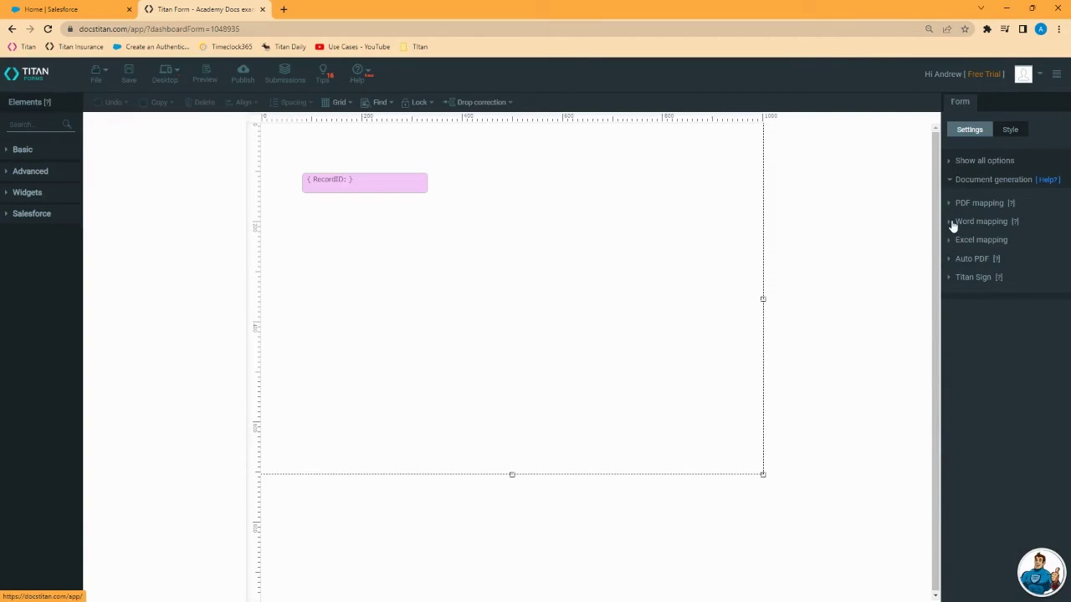
pyautogui.click(950, 223)
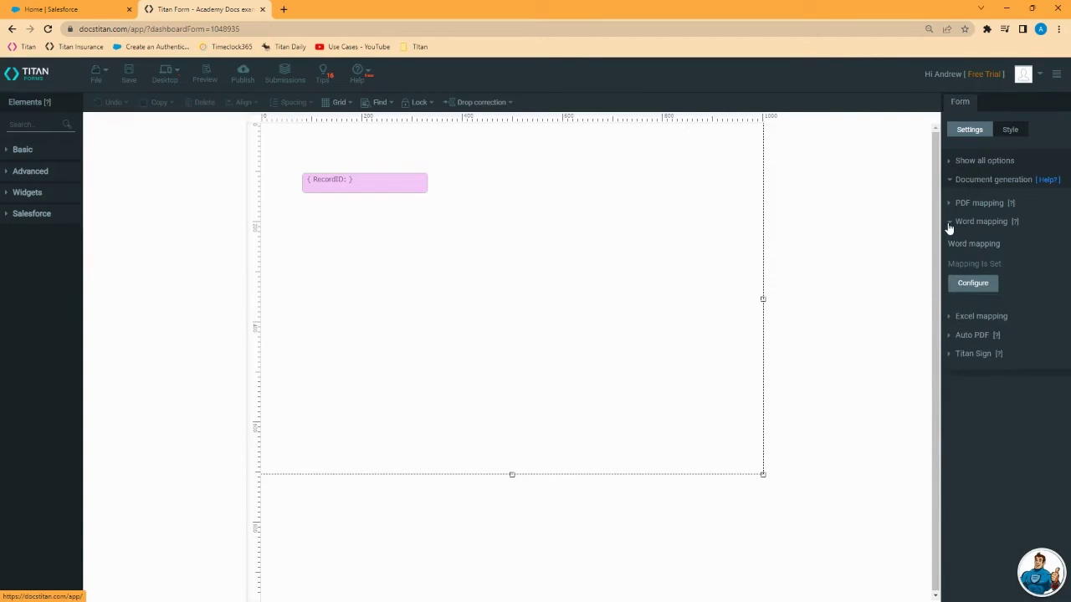
pyautogui.click(973, 284)
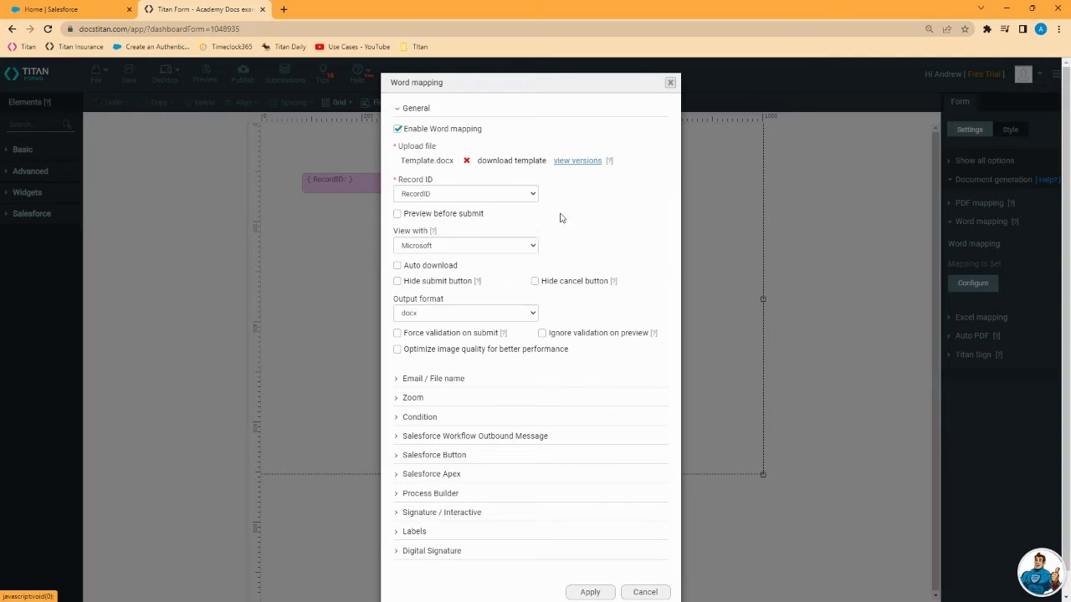
pyautogui.click(525, 198)
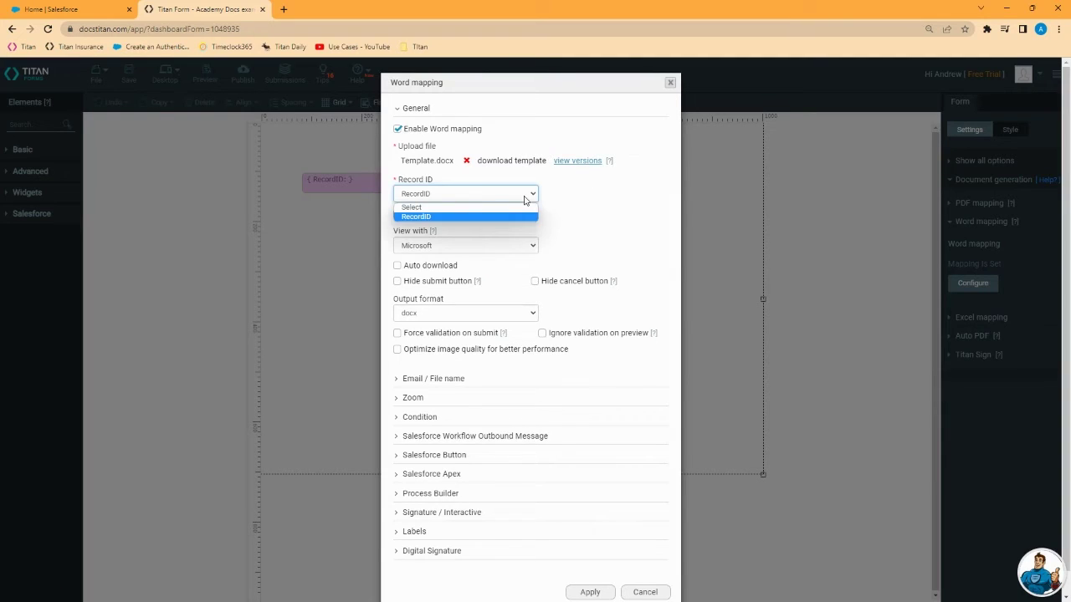
pyautogui.click(527, 217)
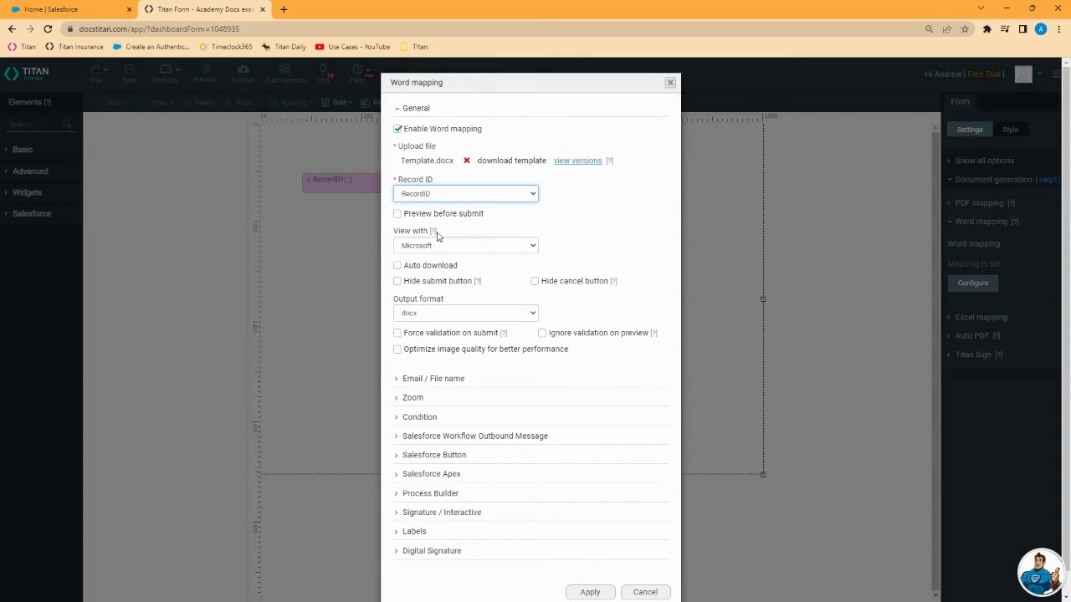
pyautogui.click(518, 243)
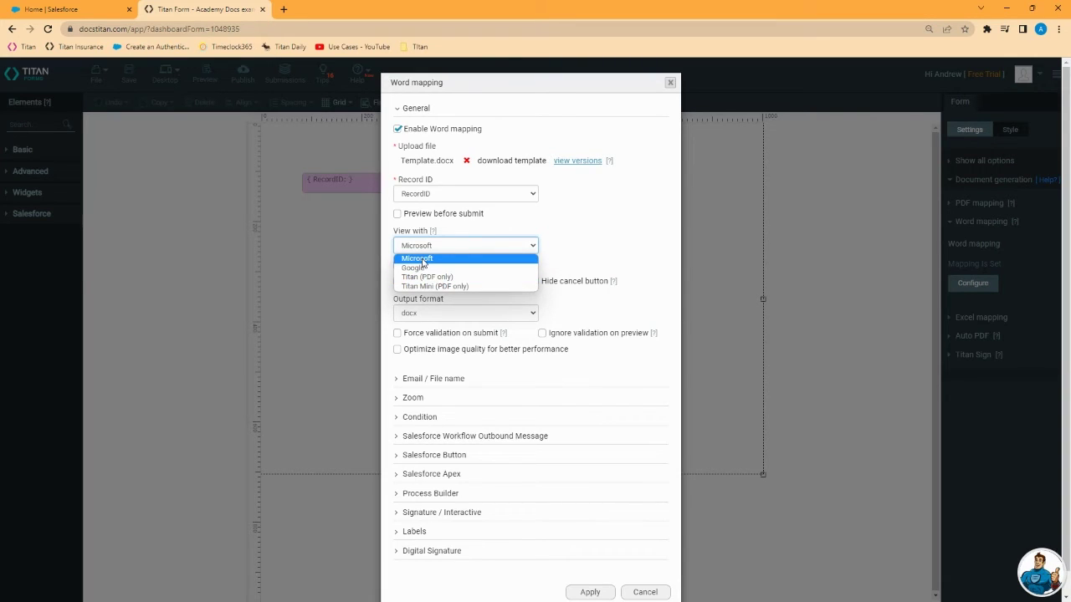
pyautogui.click(489, 243)
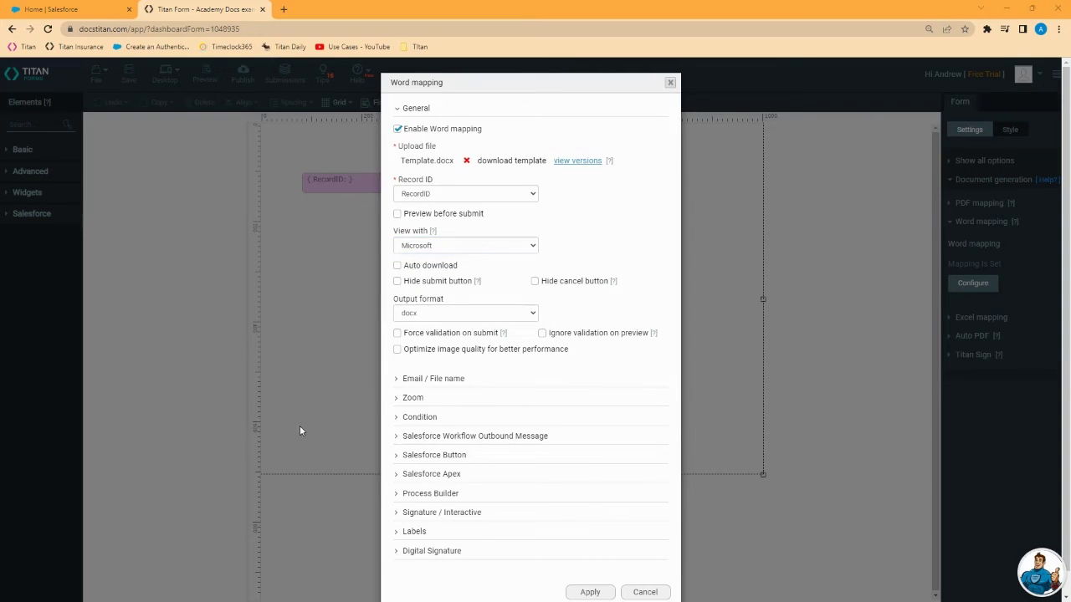
# Set the Word mapping's output format to PDF and convert with Titan 1 (Recommended)
pyautogui.click(519, 314)
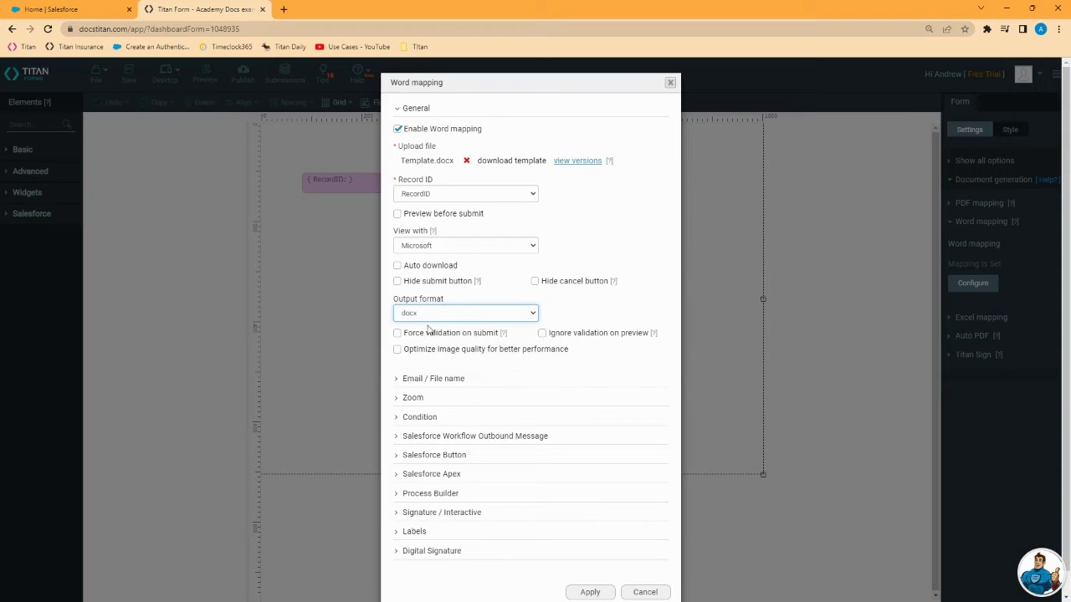
pyautogui.click(425, 326)
pyautogui.click(529, 315)
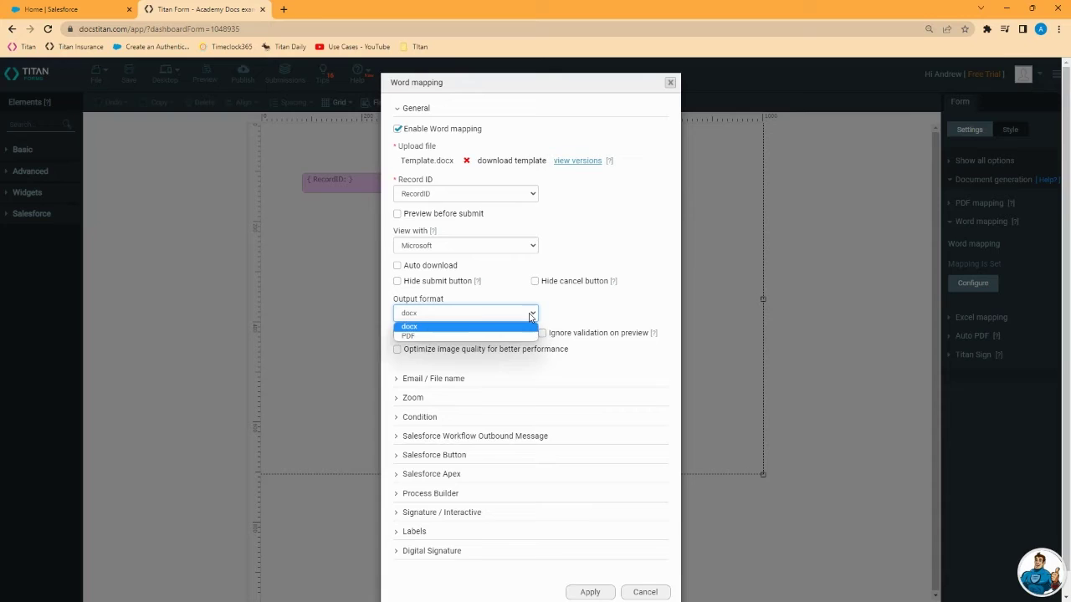
pyautogui.click(444, 337)
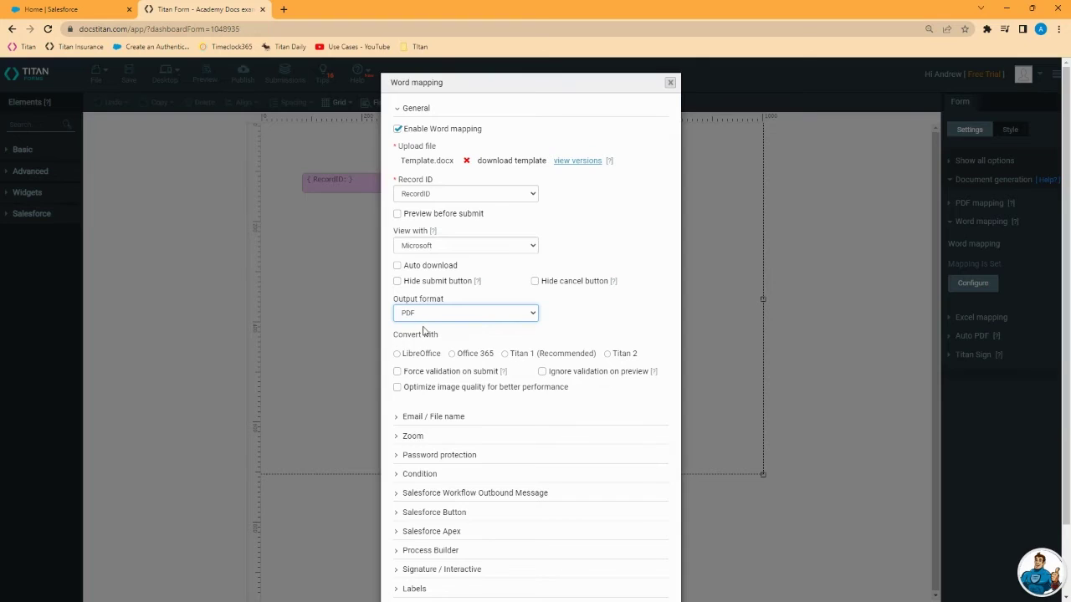
pyautogui.click(505, 355)
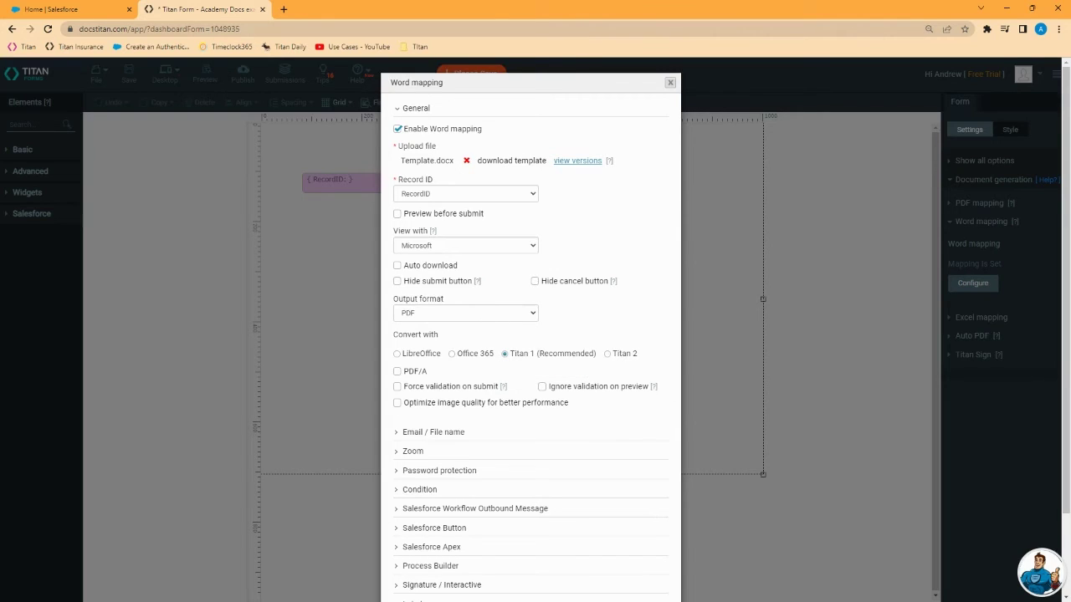
# Enable image quality optimization for better performance in the Word mapping and apply the mapping settings
pyautogui.click(398, 405)
pyautogui.scroll(-2, 561, 501)
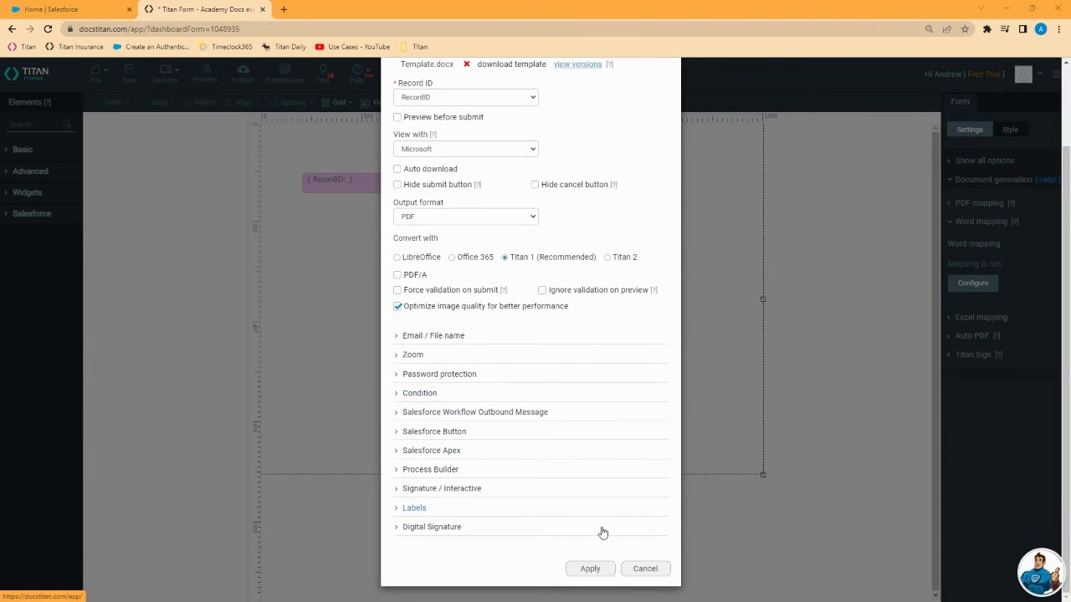
pyautogui.click(604, 569)
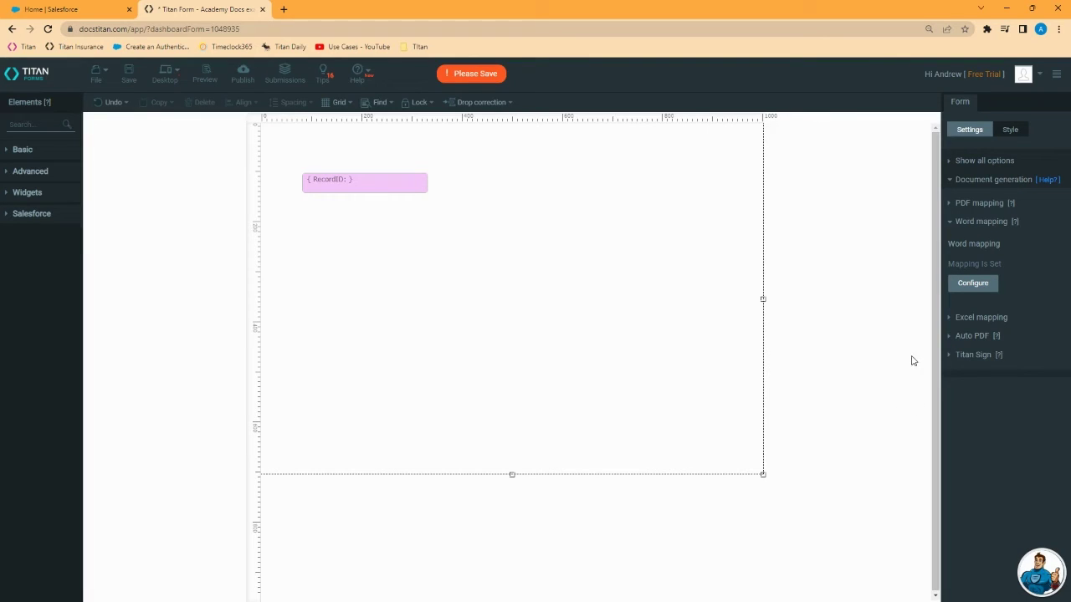
# Add a Files mapping object to the form's Push to Salesforce integration
pyautogui.click(960, 224)
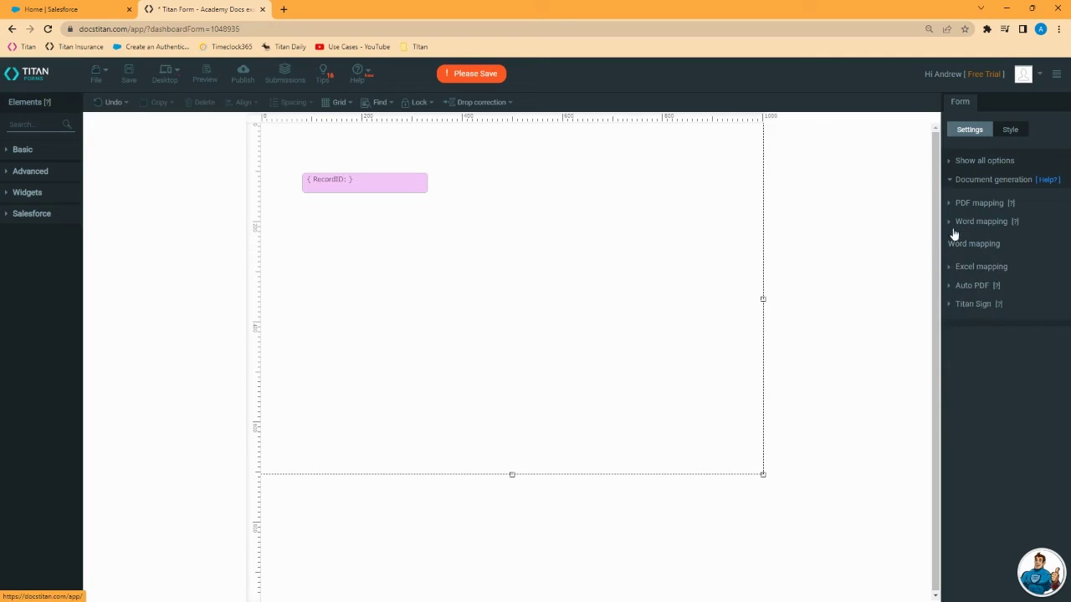
pyautogui.click(967, 180)
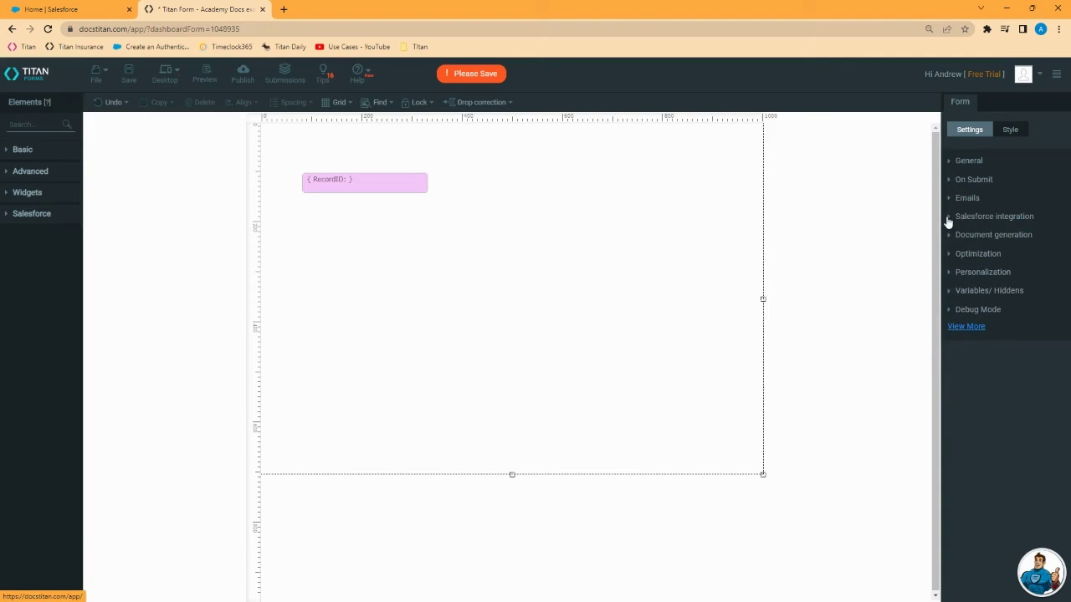
pyautogui.click(951, 217)
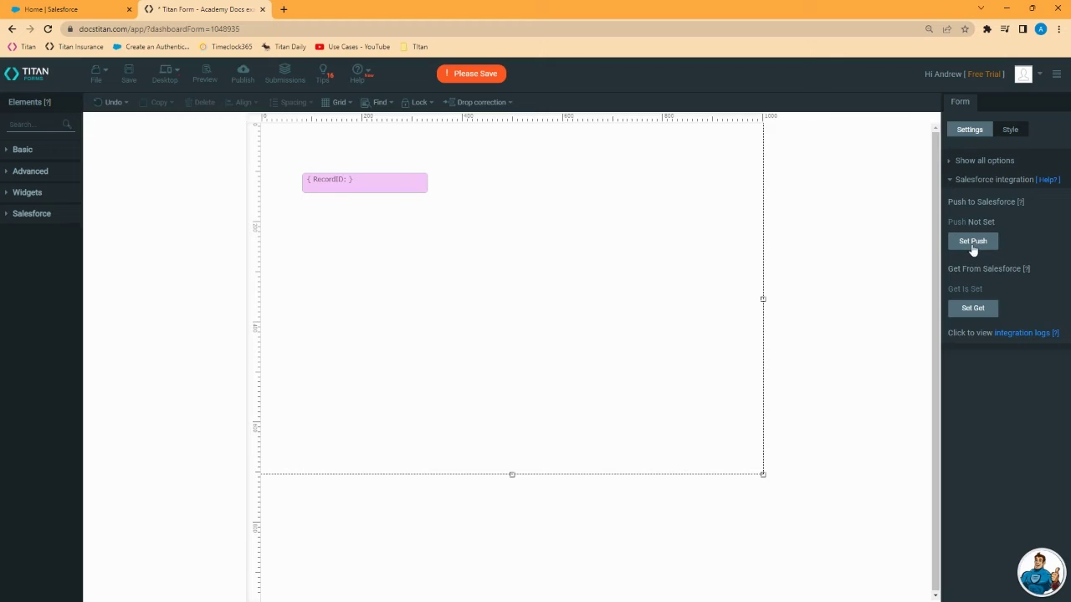
pyautogui.click(971, 242)
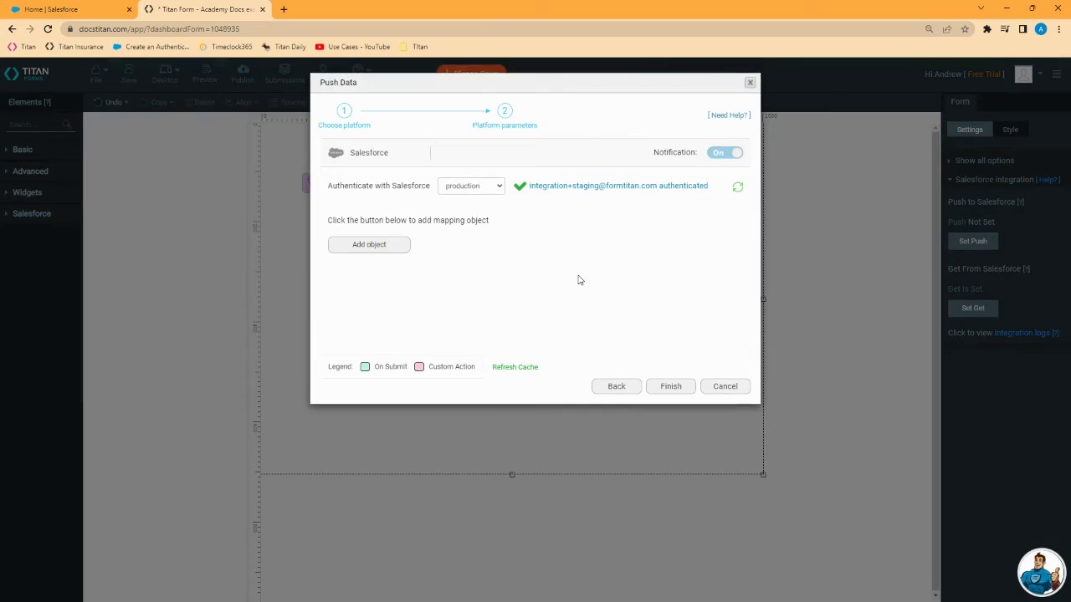
pyautogui.click(354, 246)
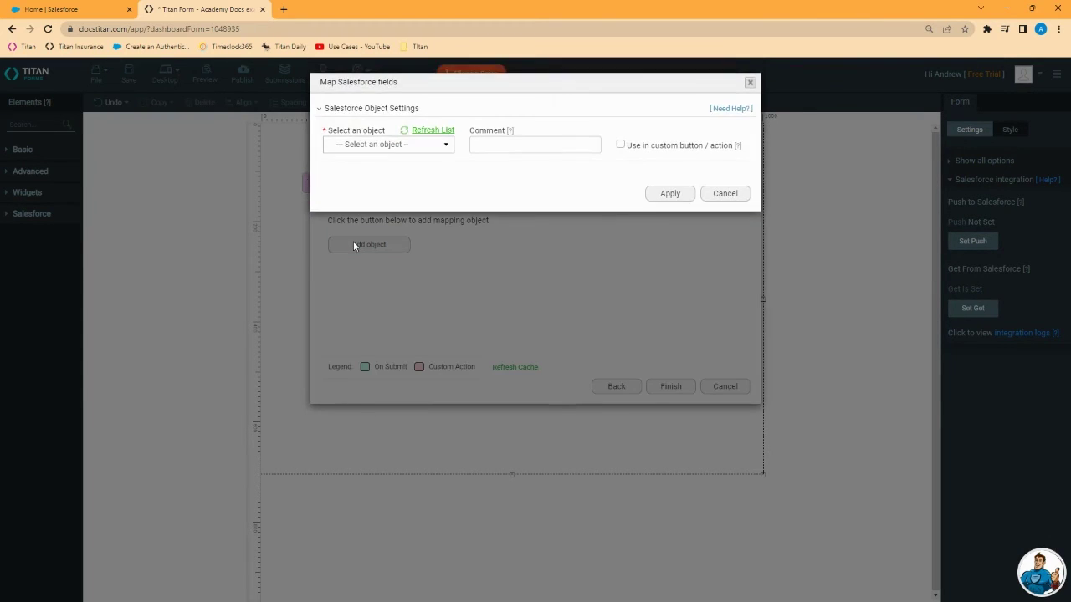
pyautogui.click(436, 147)
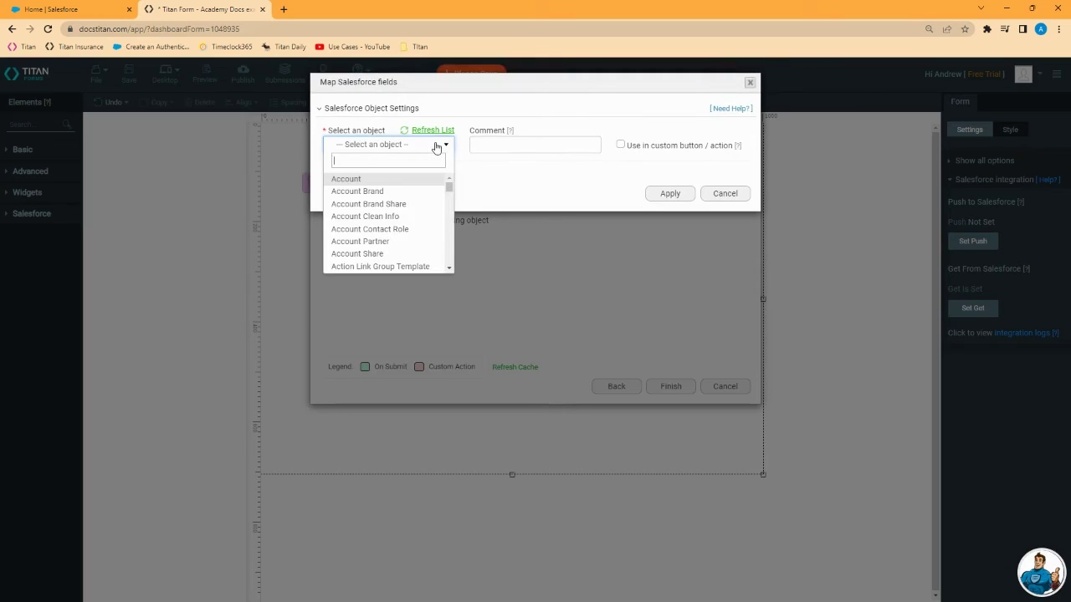
pyautogui.write('files')
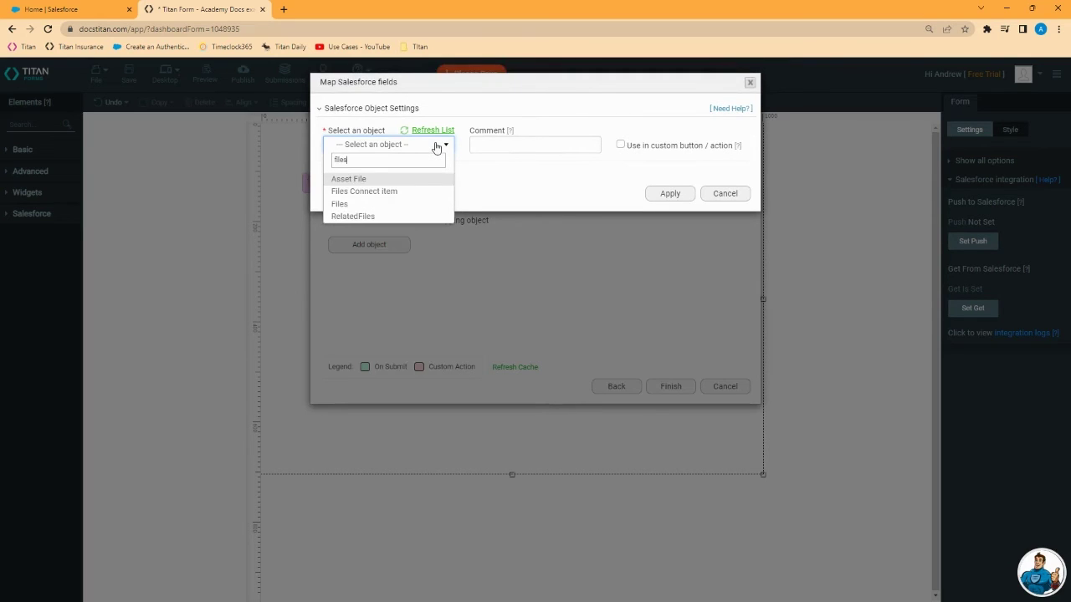
pyautogui.click(380, 203)
# Give the Files object the comment "push document as attachment"
pyautogui.click(501, 146)
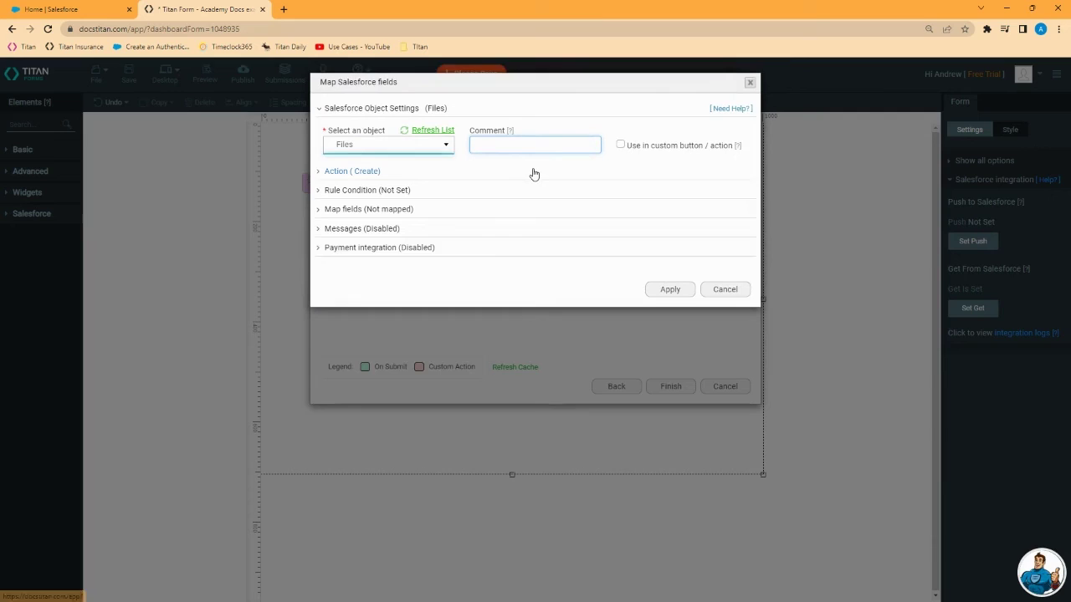
pyautogui.write('push doc')
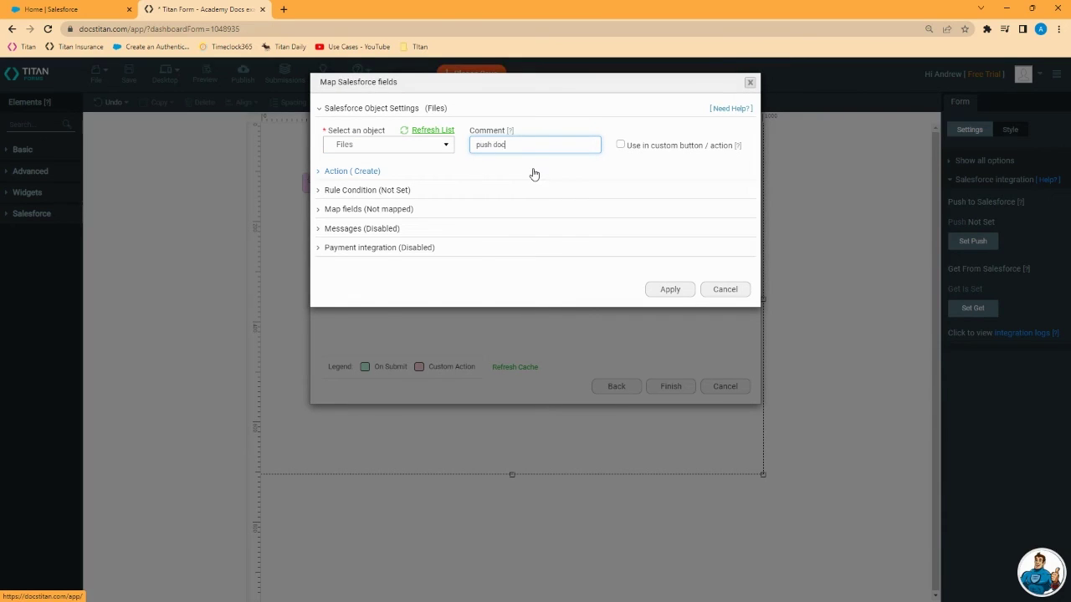
pyautogui.write('ument as attachment')
pyautogui.click(381, 171)
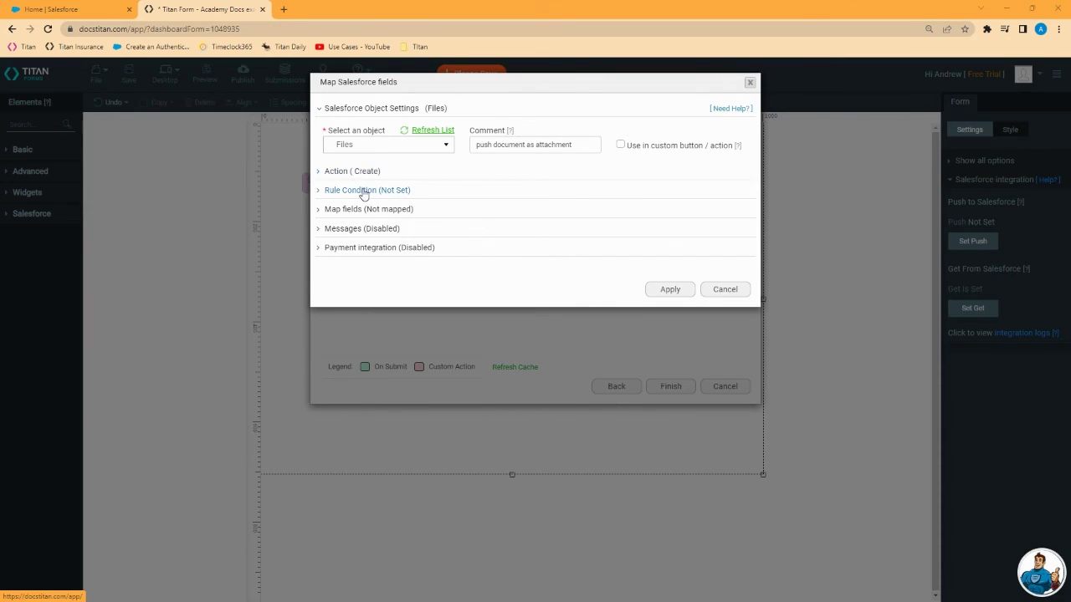
# In the Files object's field mapping, map First Publish Location ID to the RecordID form field
pyautogui.click(318, 211)
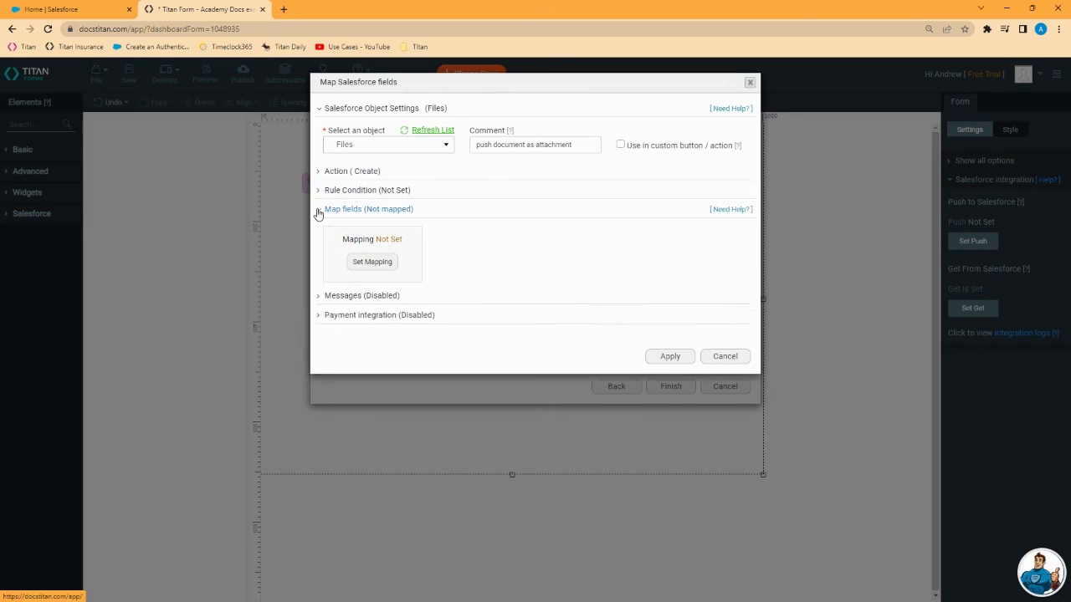
pyautogui.click(375, 264)
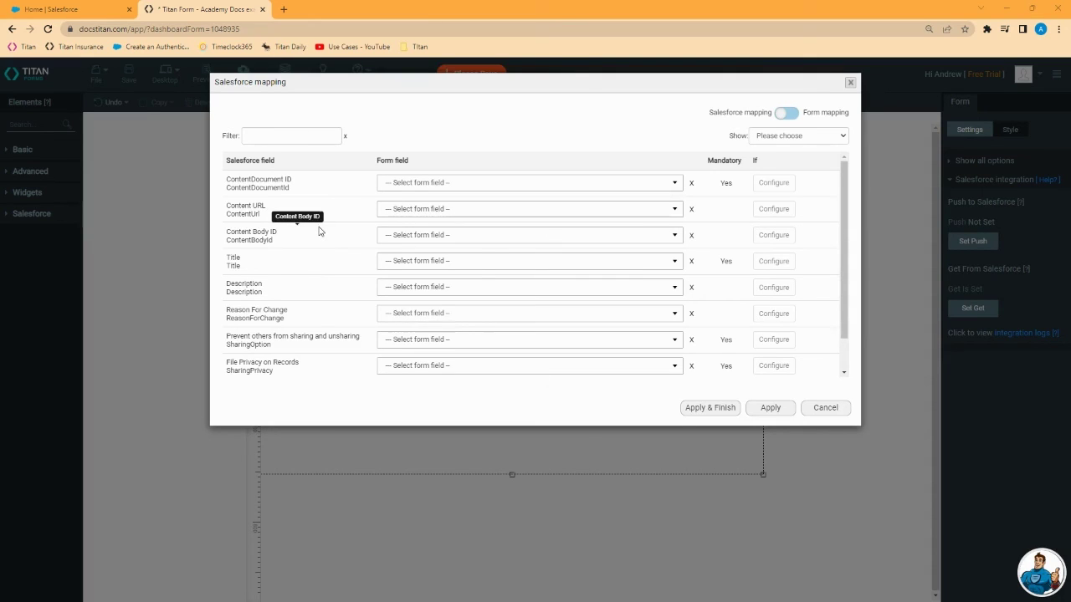
pyautogui.click(289, 137)
pyautogui.write('fir')
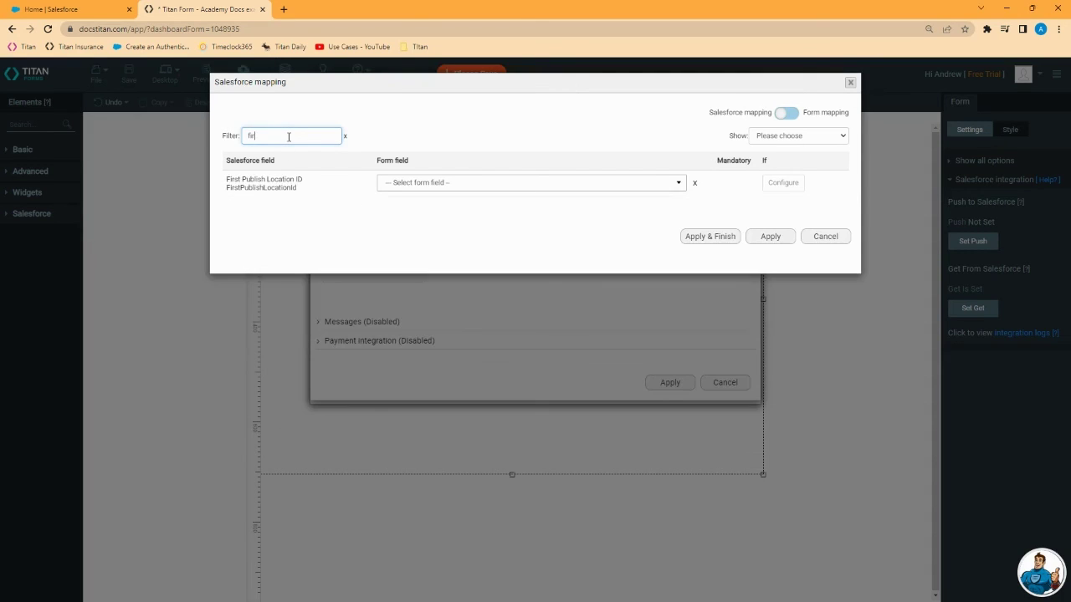
pyautogui.click(501, 186)
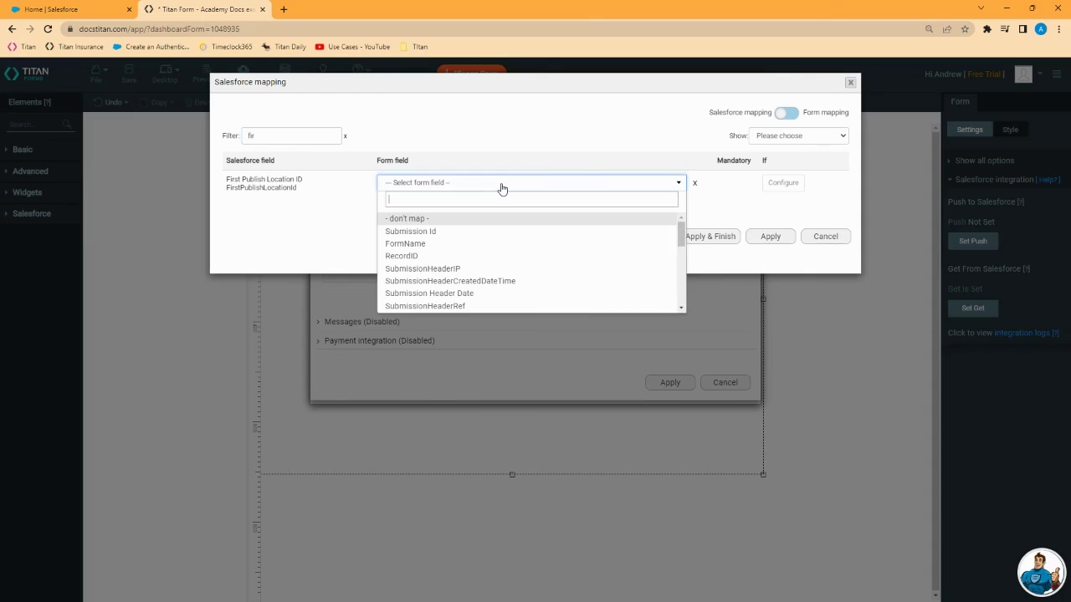
pyautogui.click(420, 256)
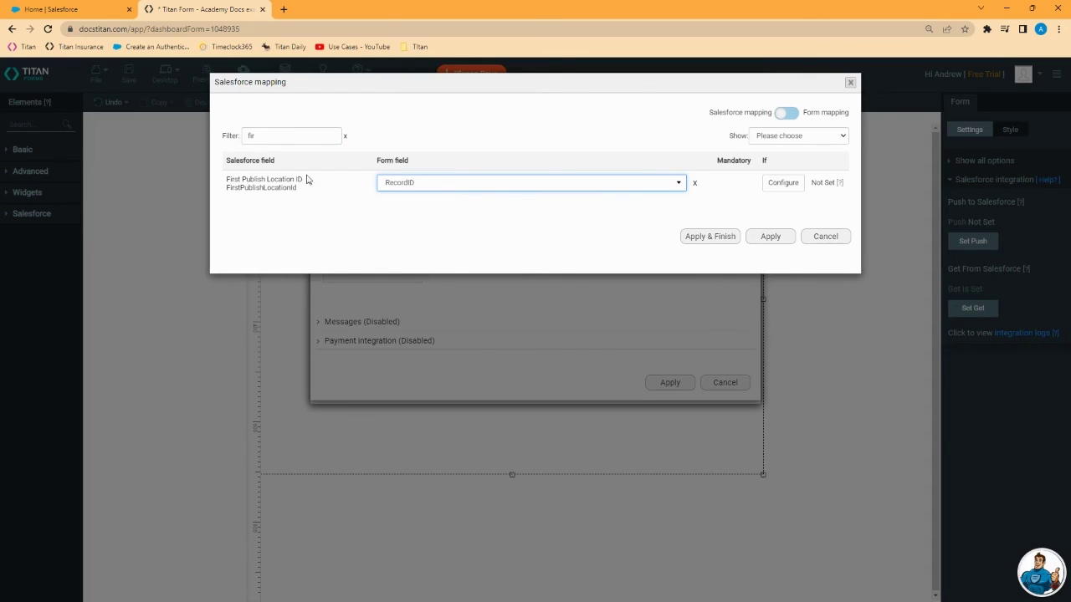
# Filter the Salesforce fields for "vers" and map Version Data to Word mapping
pyautogui.click(270, 129)
pyautogui.write('fir')
pyautogui.press('BackSpace')
pyautogui.press('BackSpace')
pyautogui.press('BackSpace')
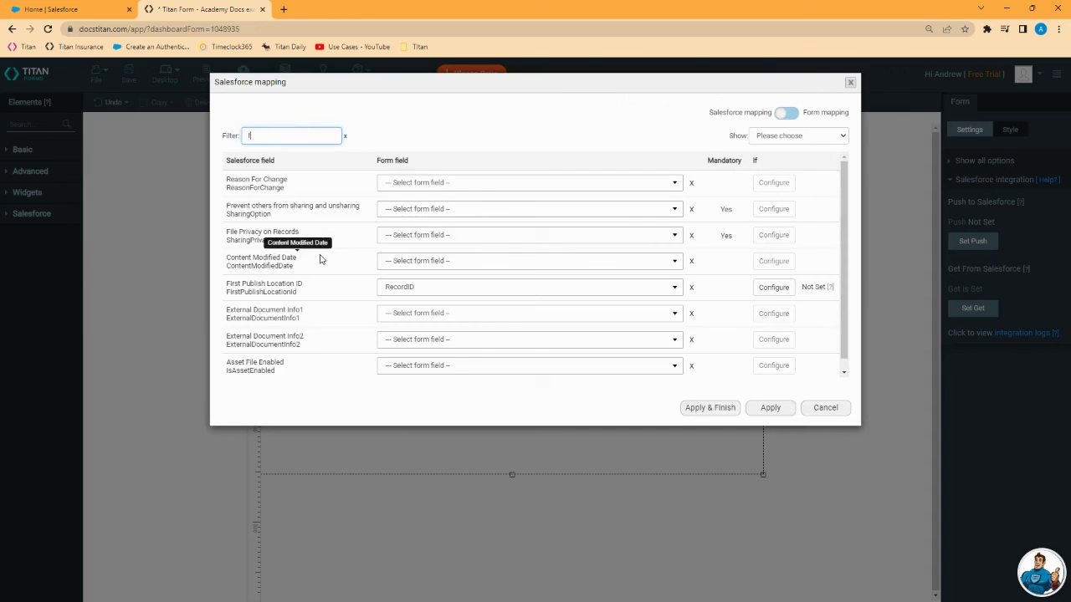
pyautogui.write('vers')
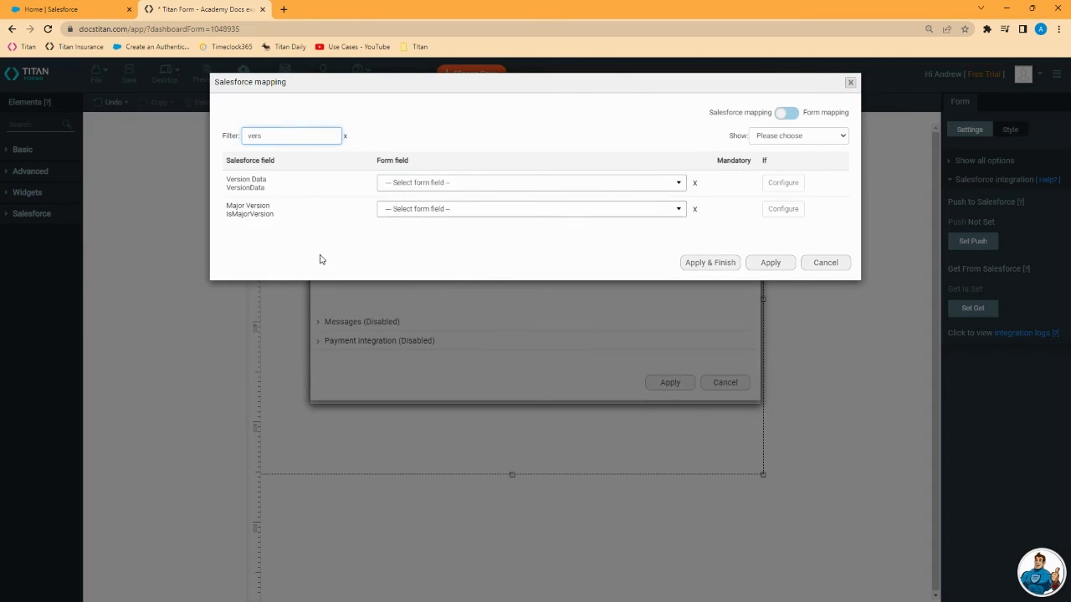
pyautogui.click(661, 186)
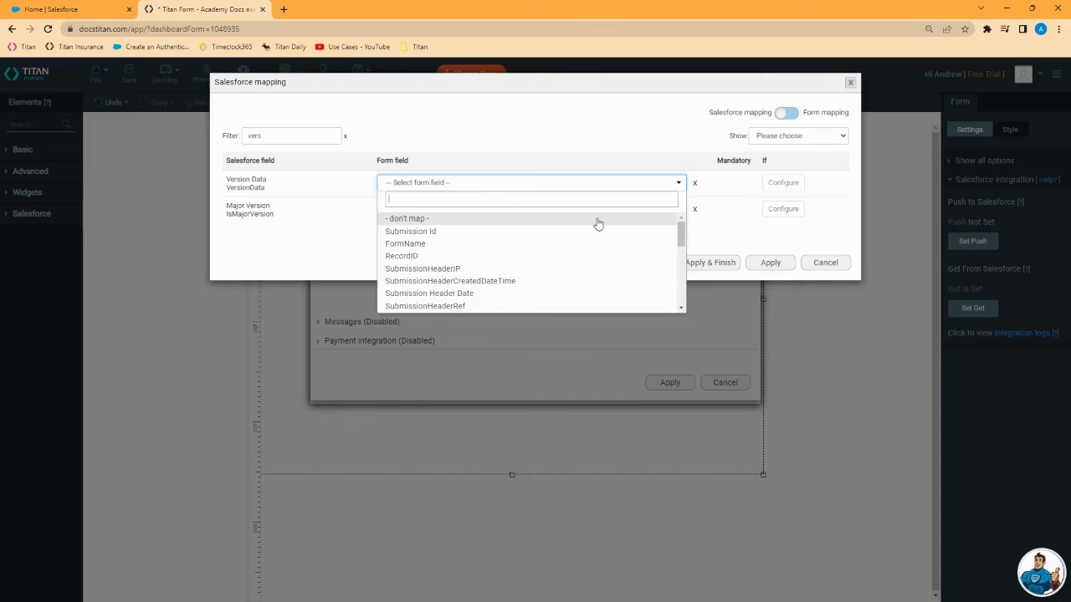
pyautogui.scroll(-5, 598, 223)
pyautogui.scroll(3, 599, 223)
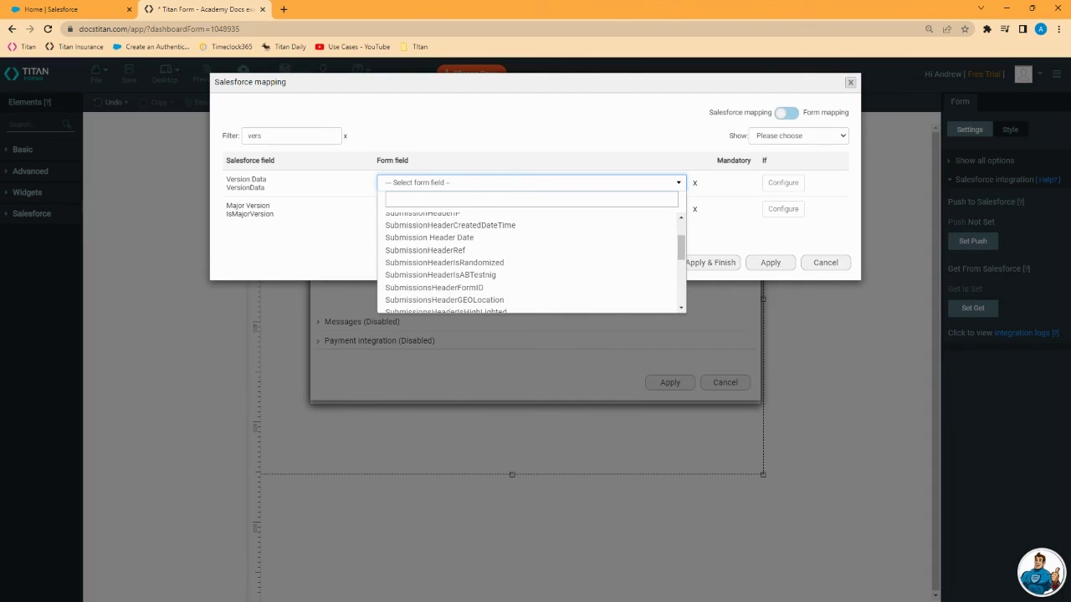
pyautogui.write('word')
pyautogui.click(436, 219)
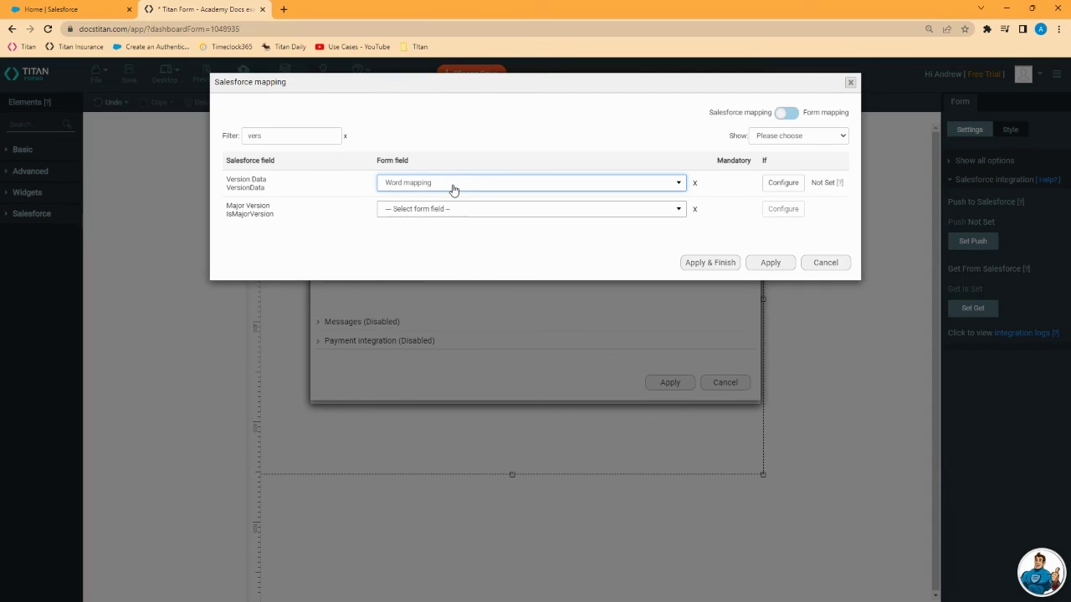
# Map the Title field to Other with the value "Static File Name" and apply the field mapping
pyautogui.doubleClick(278, 141)
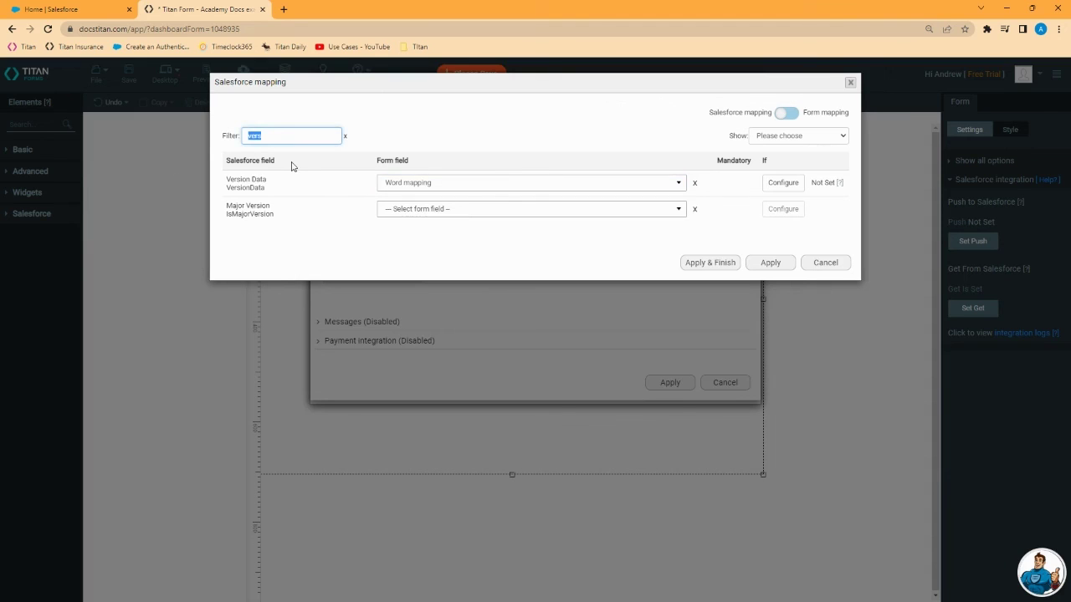
pyautogui.write('title')
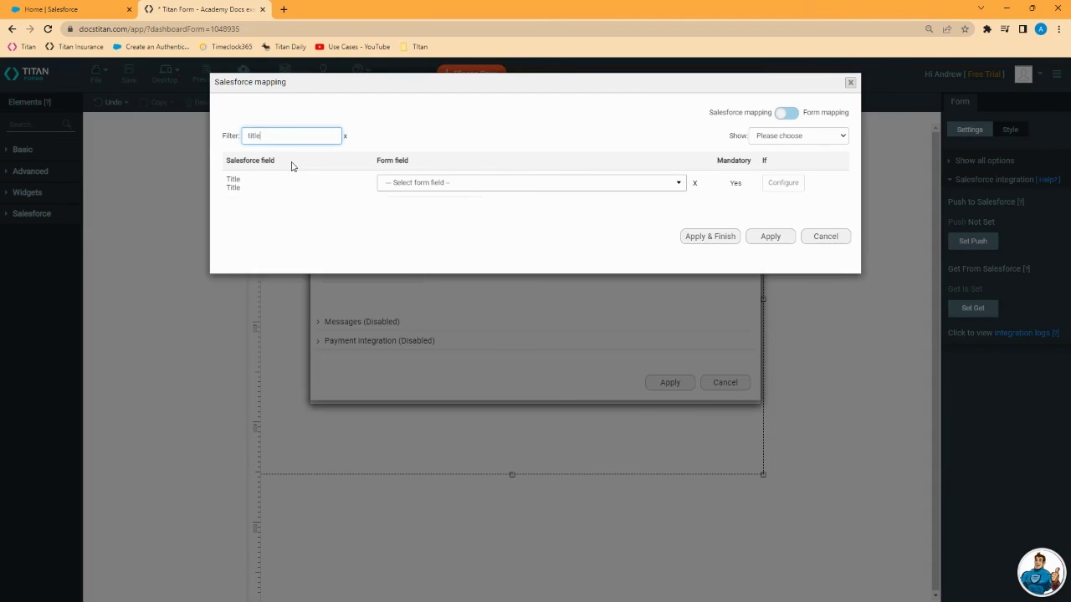
pyautogui.click(504, 184)
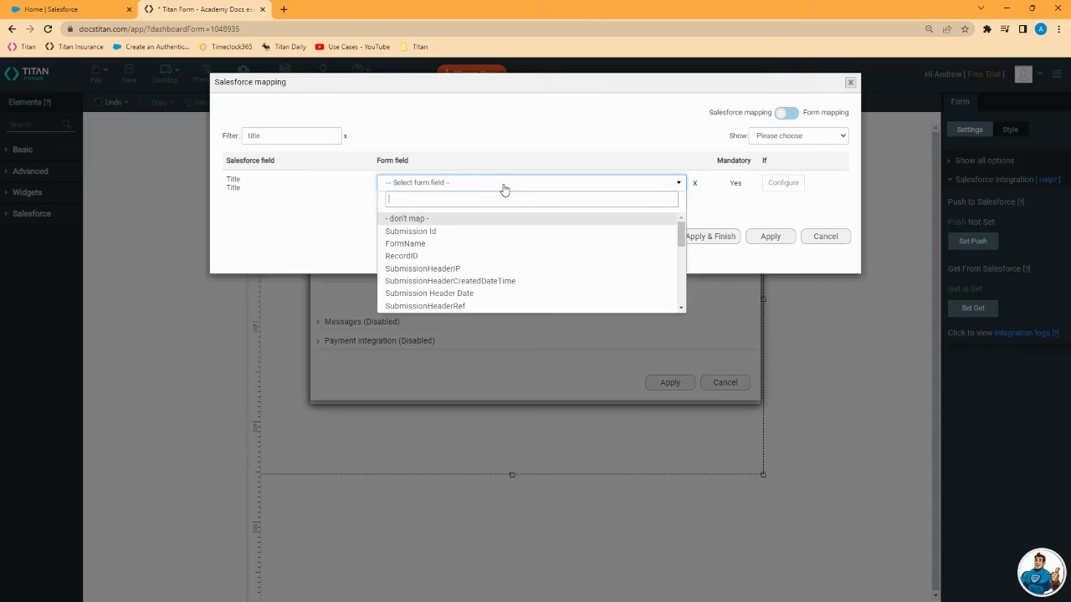
pyautogui.scroll(-10, 531, 263)
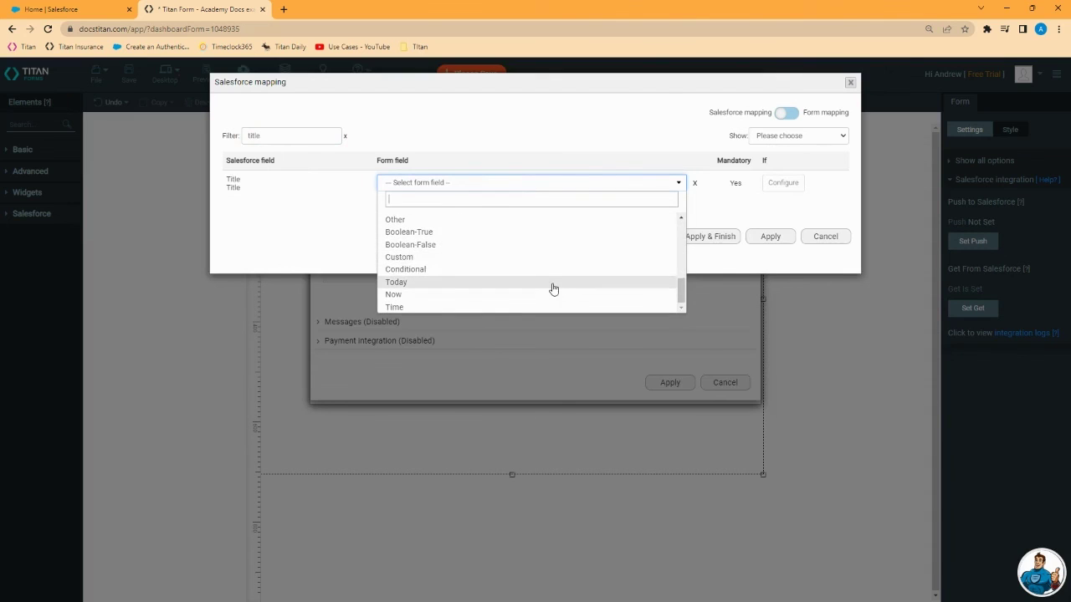
pyautogui.click(502, 218)
pyautogui.click(620, 184)
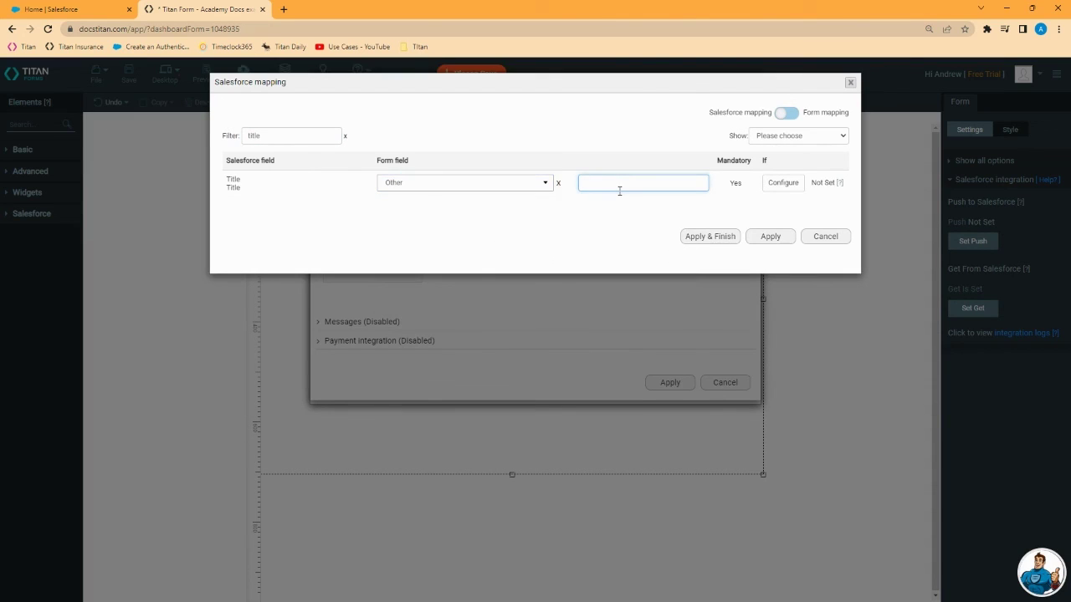
pyautogui.write('Static File Name')
pyautogui.click(770, 237)
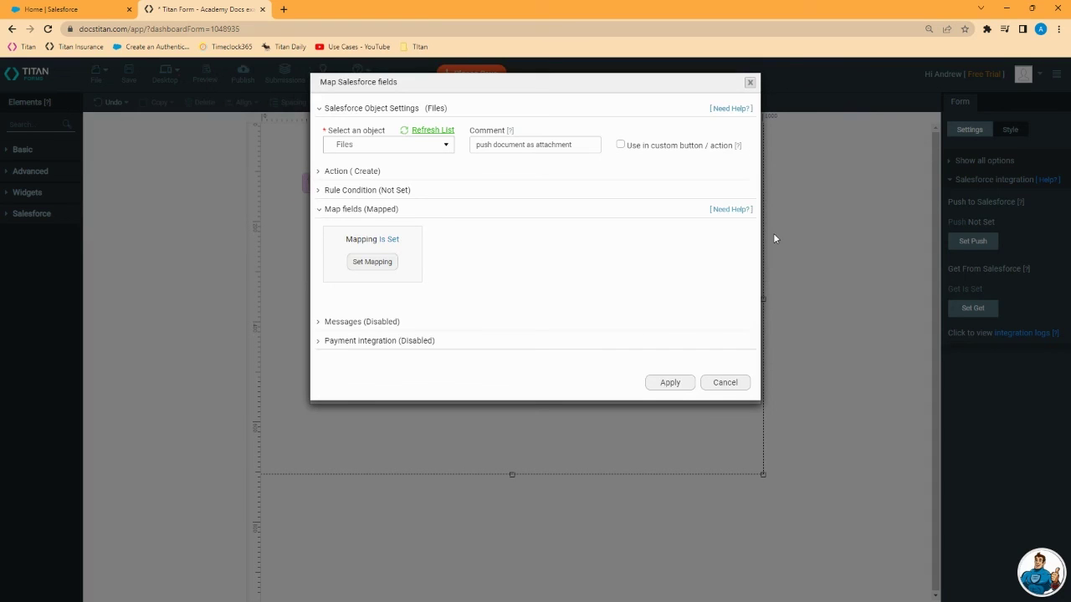
# Apply the Files object, finish the Salesforce push setup, and save the form
pyautogui.click(666, 384)
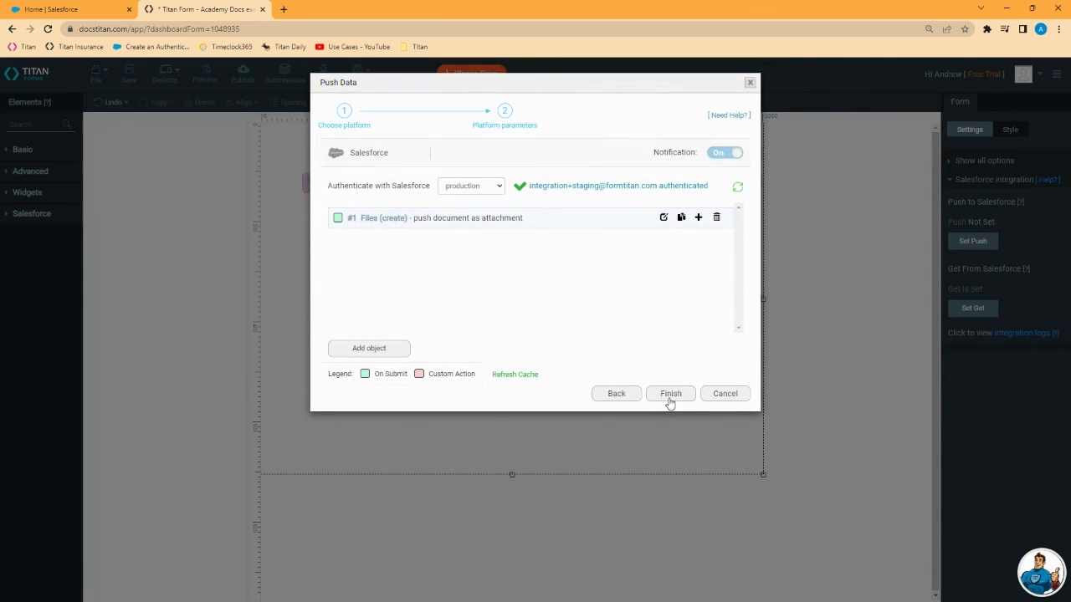
pyautogui.click(669, 393)
pyautogui.click(129, 79)
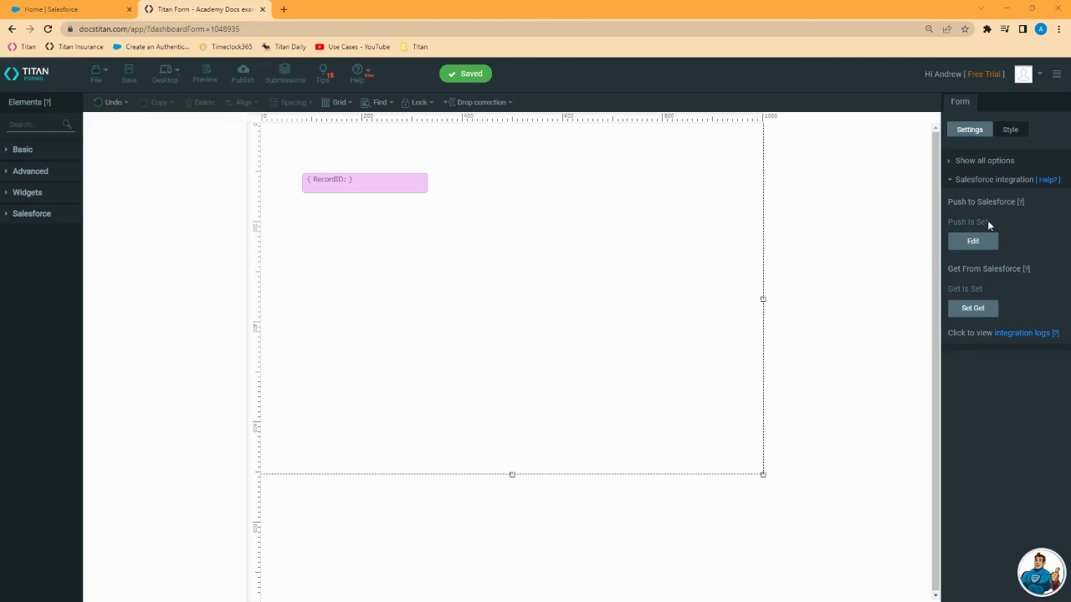
pyautogui.click(972, 241)
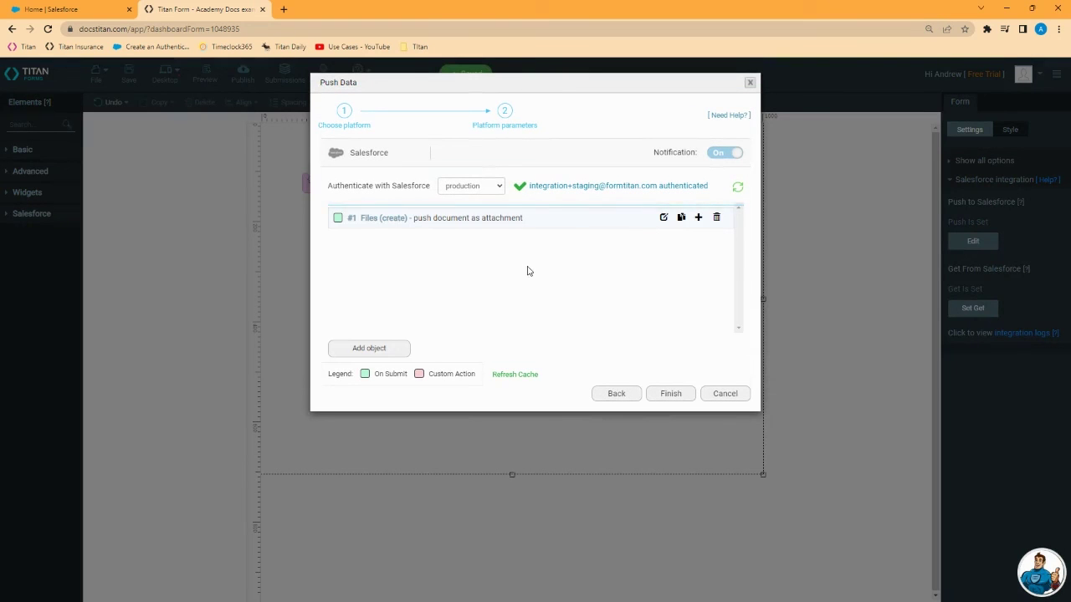
pyautogui.click(697, 218)
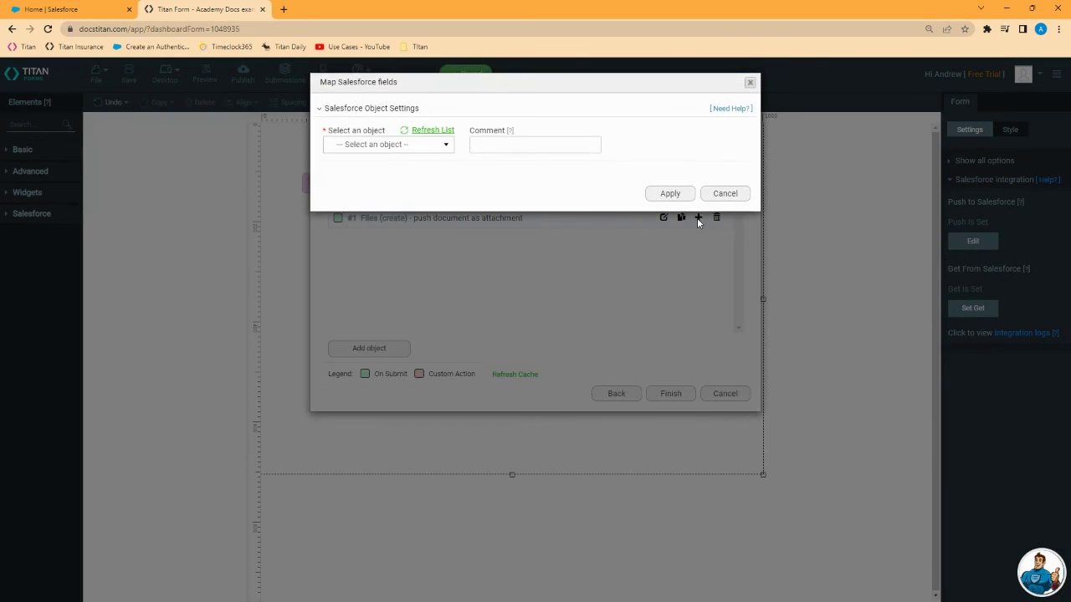
pyautogui.click(406, 144)
pyautogui.click(356, 186)
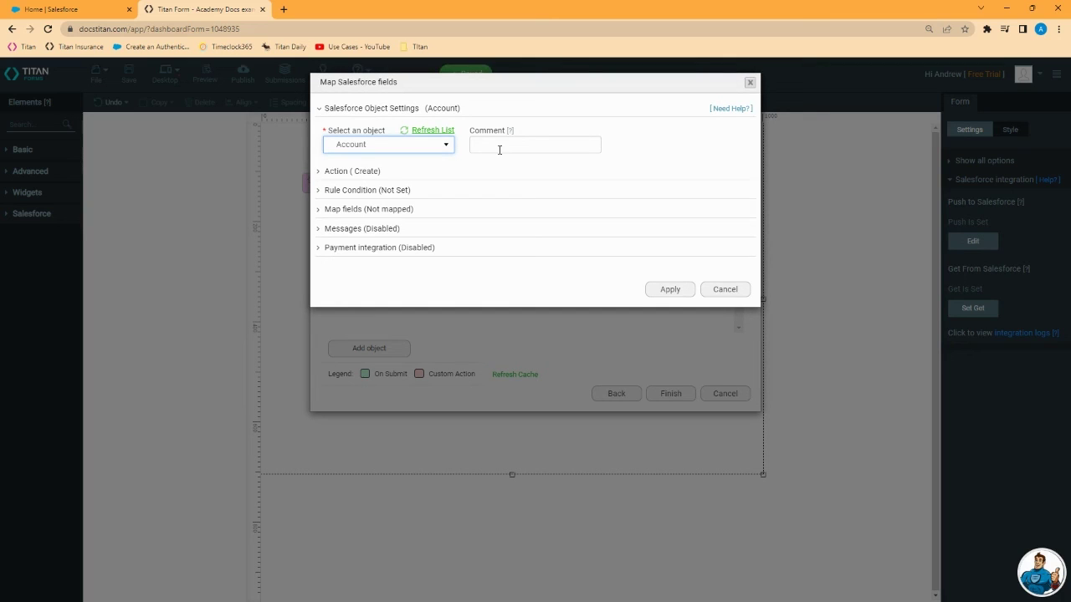
pyautogui.click(735, 289)
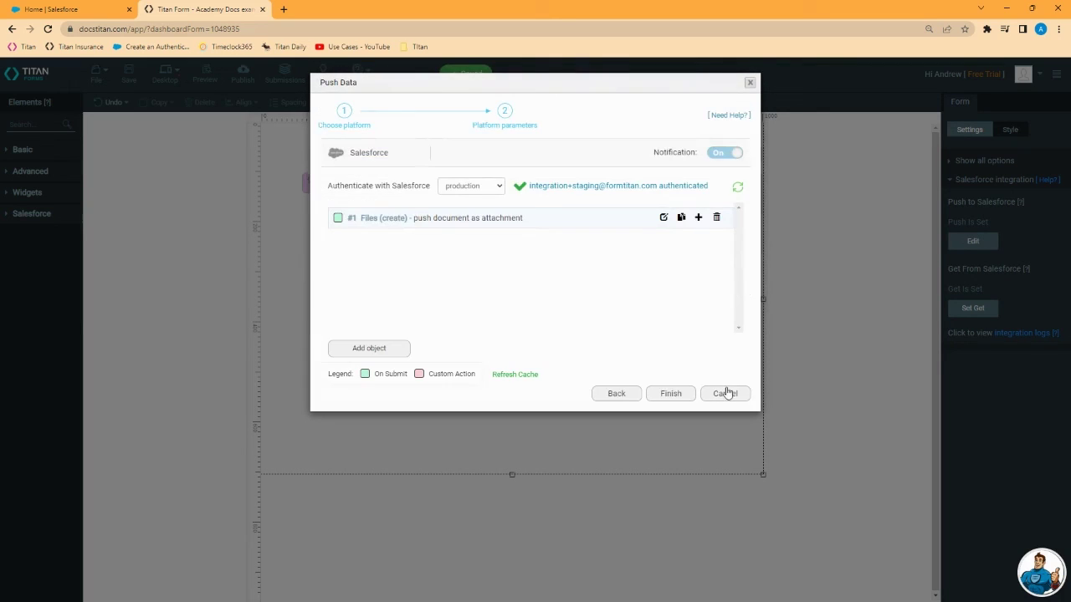
pyautogui.click(725, 393)
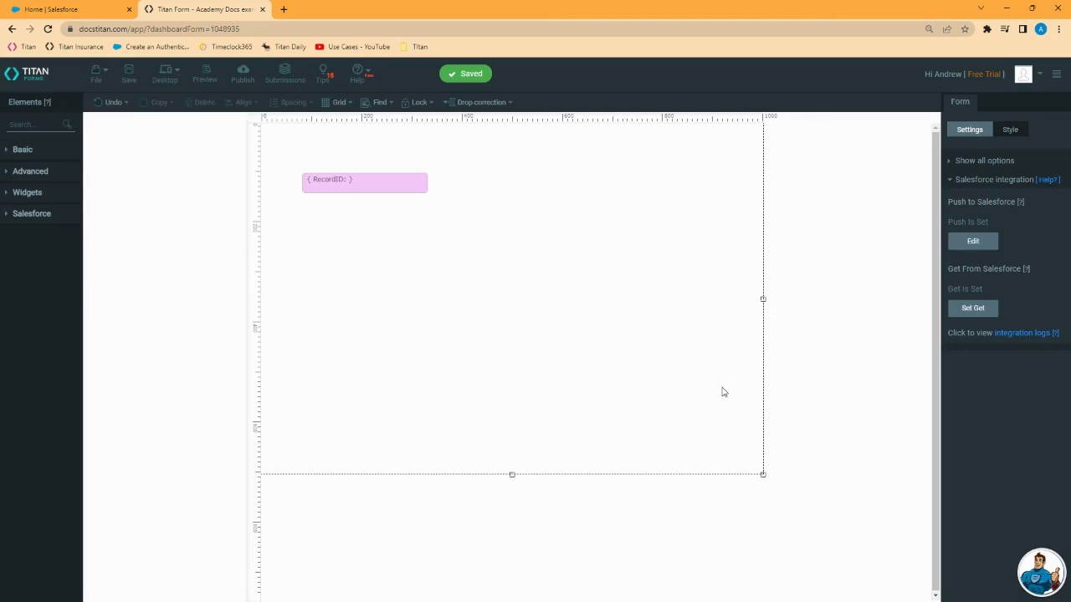